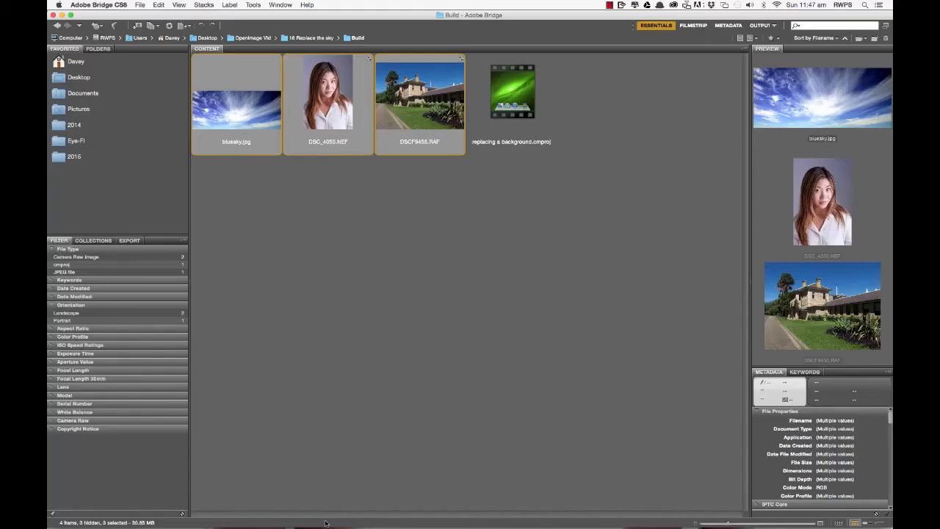
# Switch to Adobe Photoshop CC and ignore the not-responding application alert for this freeze session only
pyautogui.moveTo(192, 526)
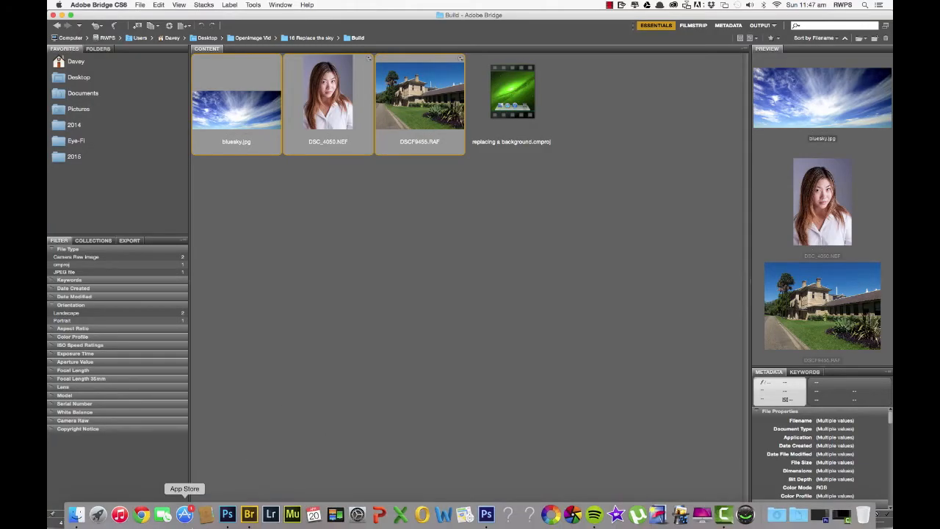
pyautogui.click(233, 519)
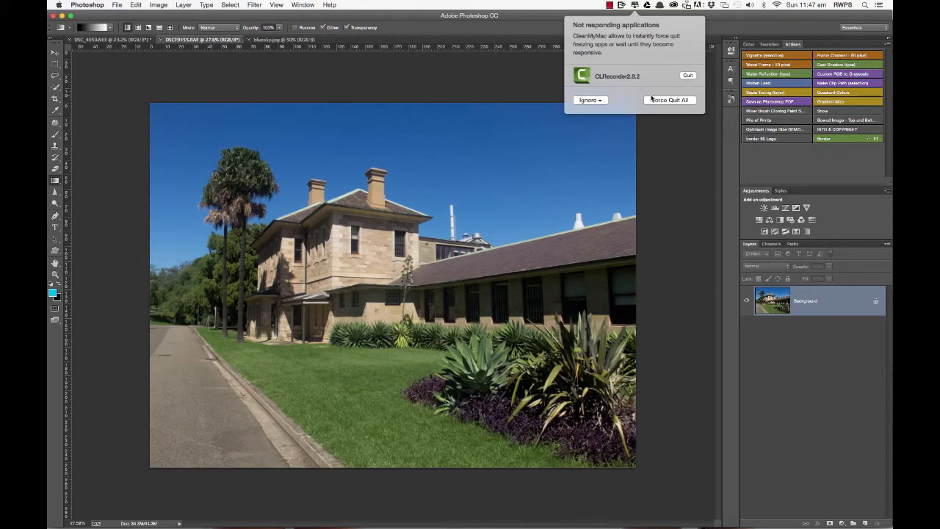
pyautogui.click(601, 99)
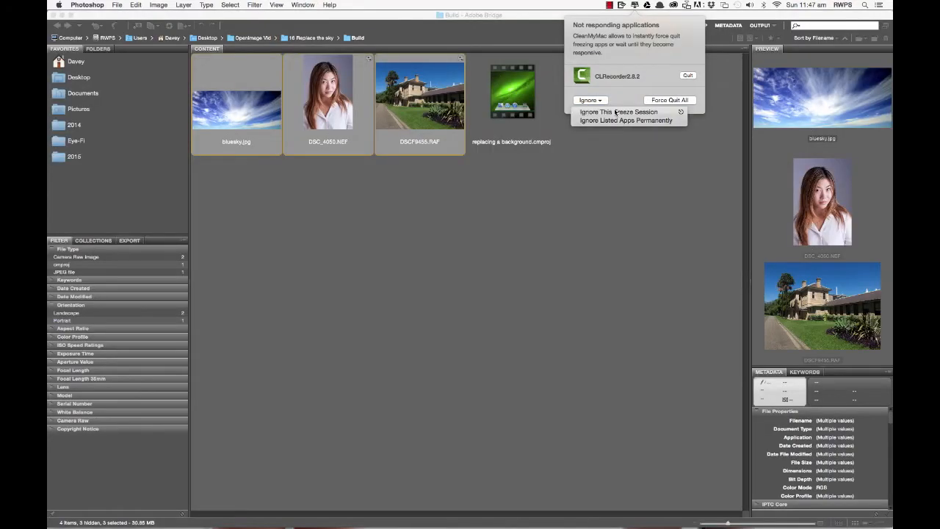
pyautogui.click(617, 112)
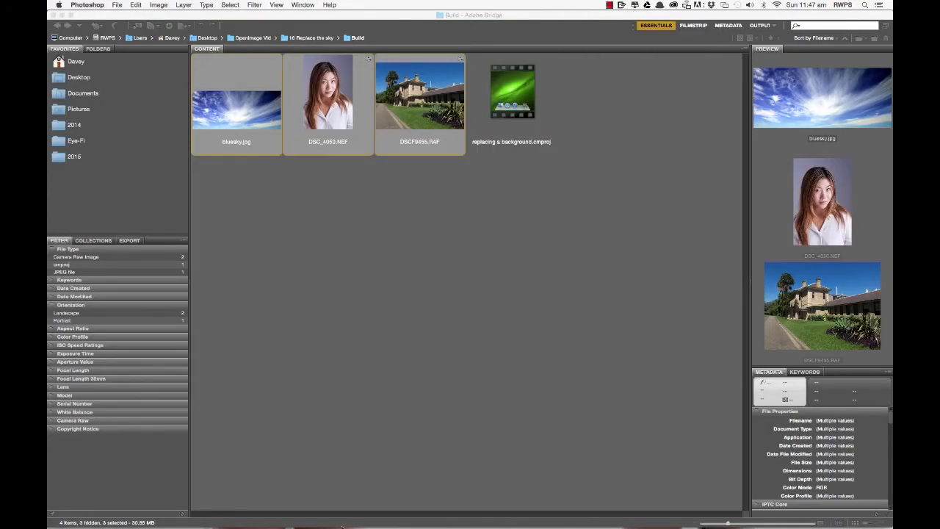
pyautogui.moveTo(356, 517)
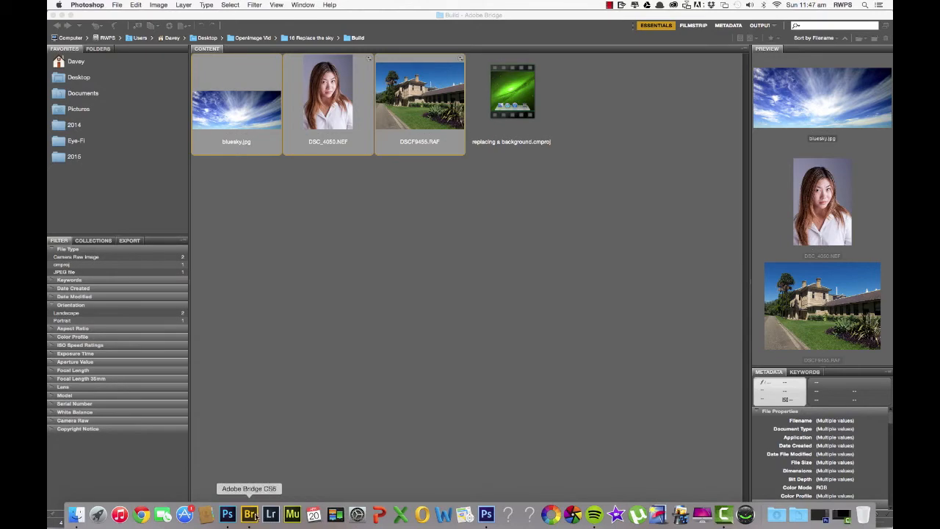
pyautogui.click(227, 514)
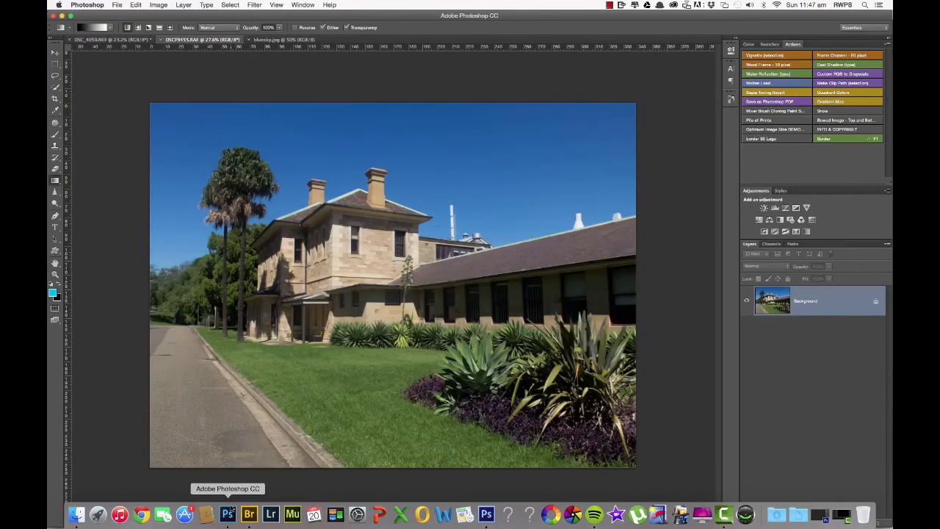
# Duplicate the Background layer of the building photo DSCF9455.RAF, keeping the default copy name
pyautogui.click(124, 39)
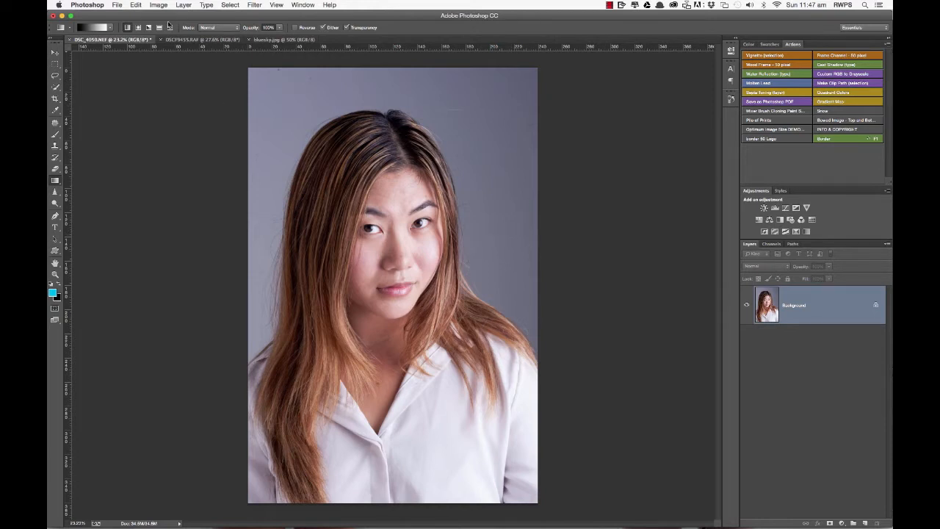
pyautogui.click(195, 40)
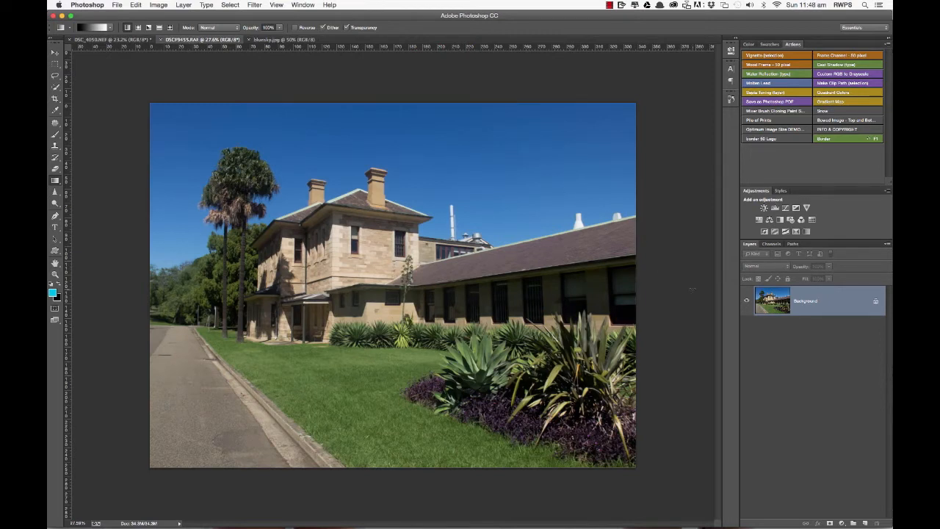
pyautogui.rightClick(763, 297)
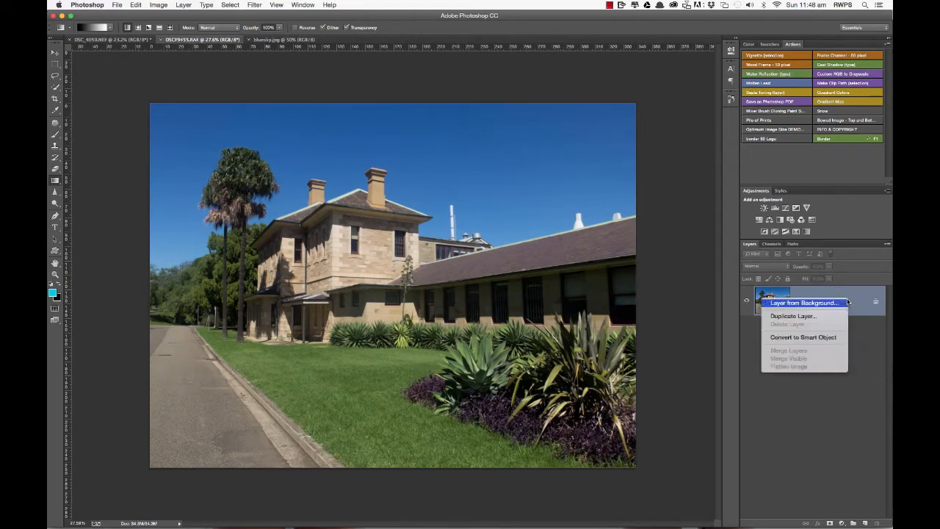
pyautogui.click(795, 317)
pyautogui.click(558, 218)
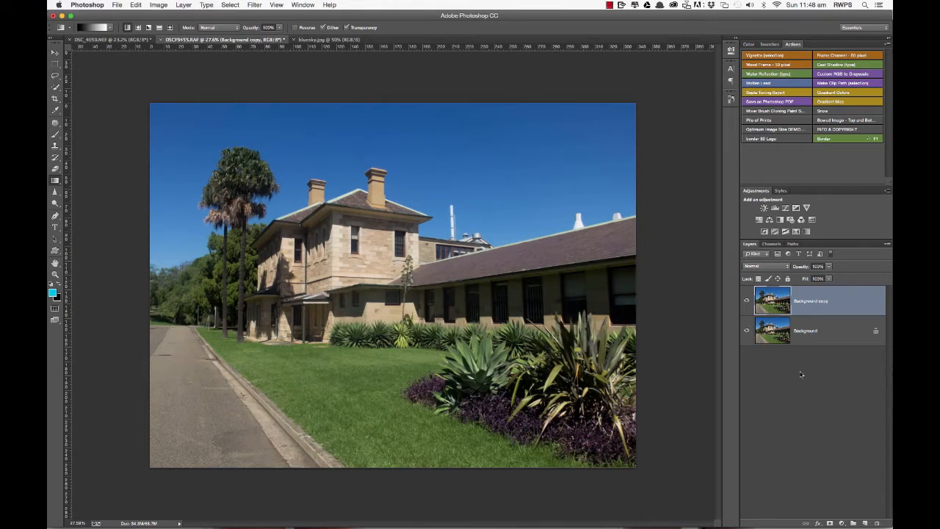
# Select the entire bluesky.jpg image and copy it
pyautogui.click(325, 40)
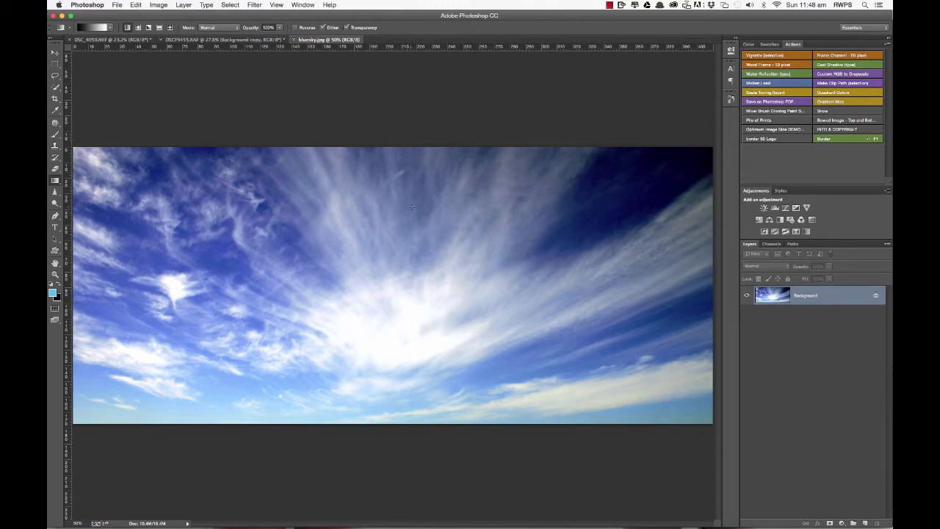
pyautogui.click(136, 5)
pyautogui.moveTo(153, 6)
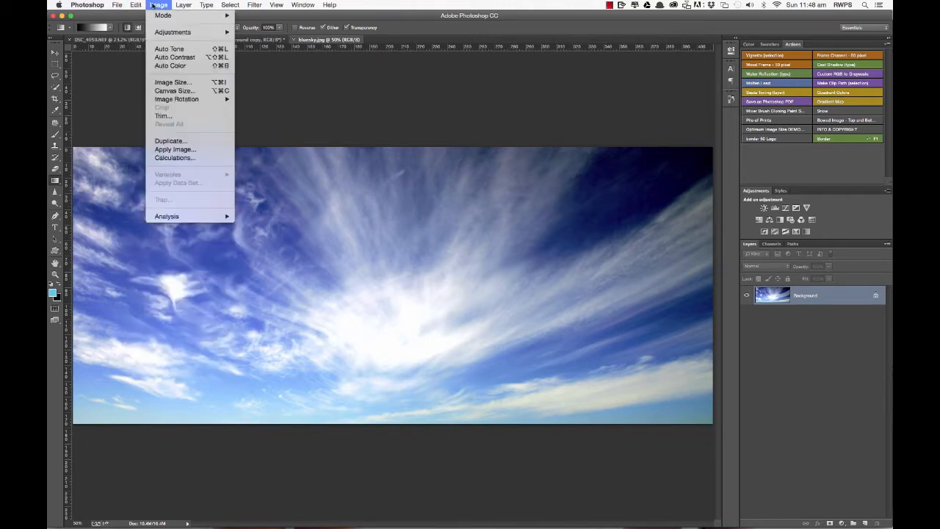
pyautogui.moveTo(227, 7)
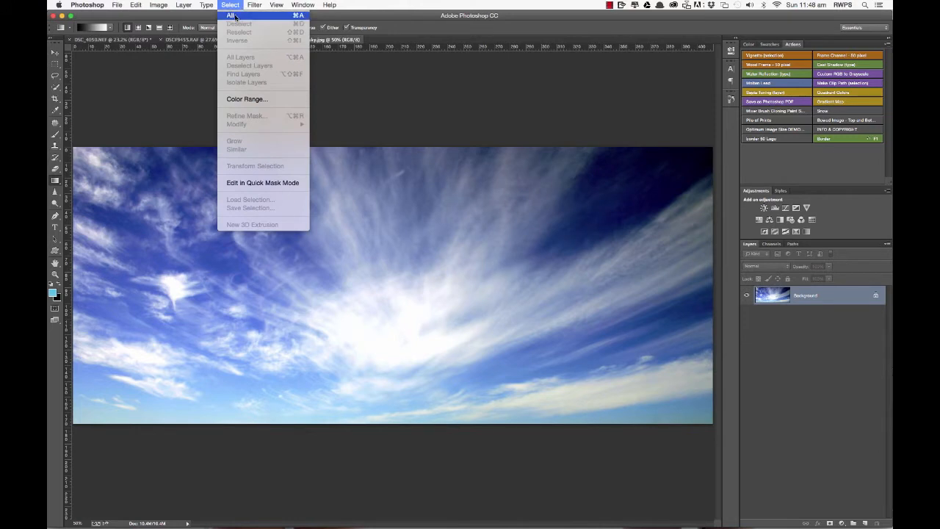
pyautogui.click(232, 15)
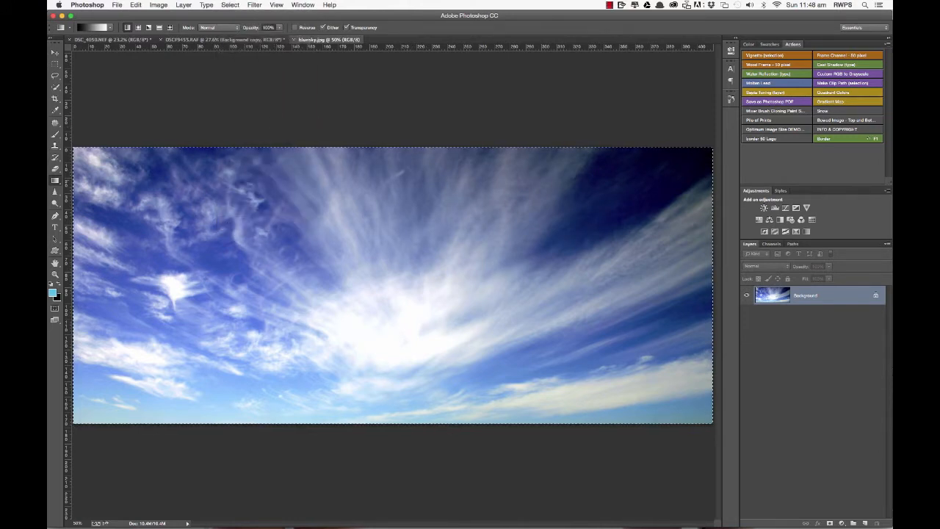
pyautogui.click(136, 5)
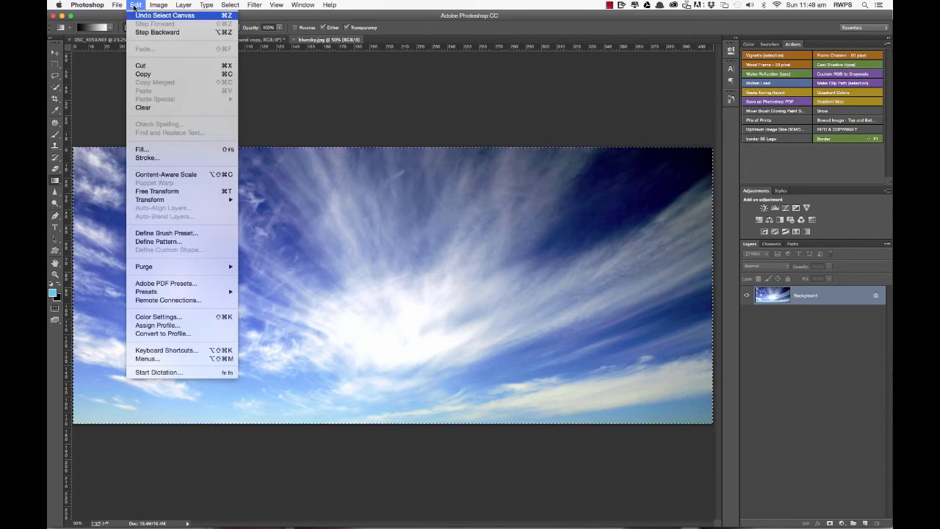
pyautogui.click(159, 75)
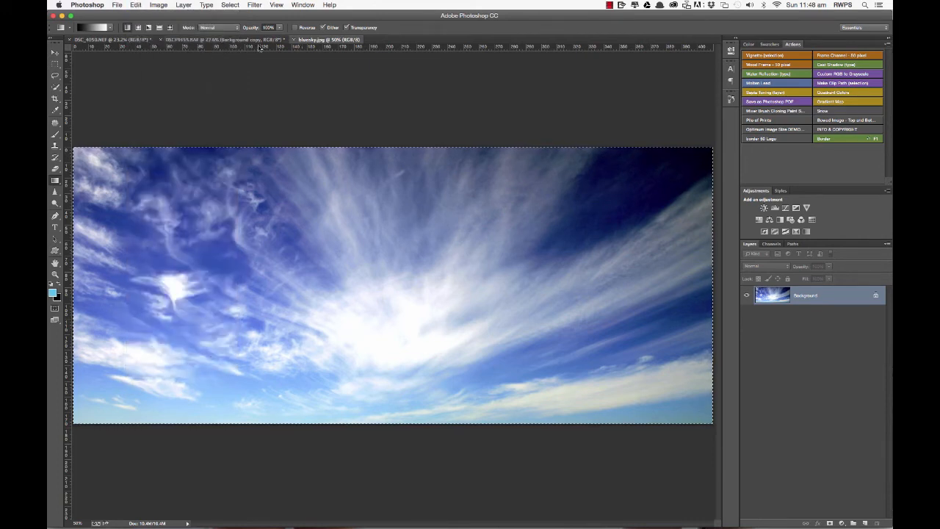
# Paste the copied sky into DSCF9455.RAF and rename its layer "sky"
pyautogui.click(212, 42)
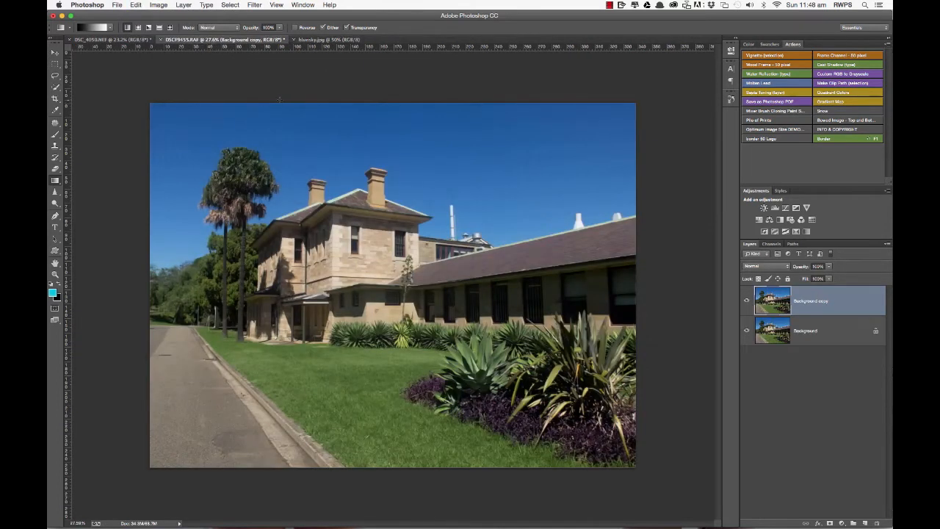
pyautogui.click(136, 5)
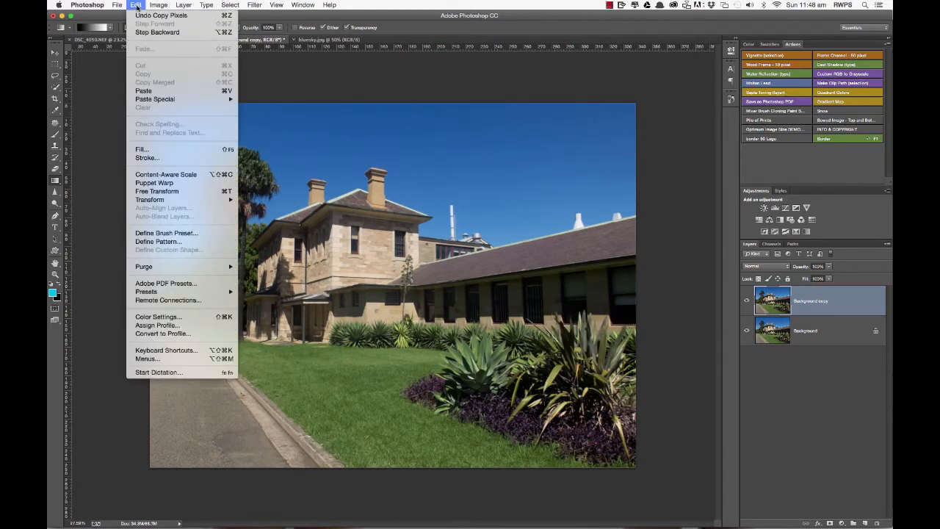
pyautogui.click(171, 90)
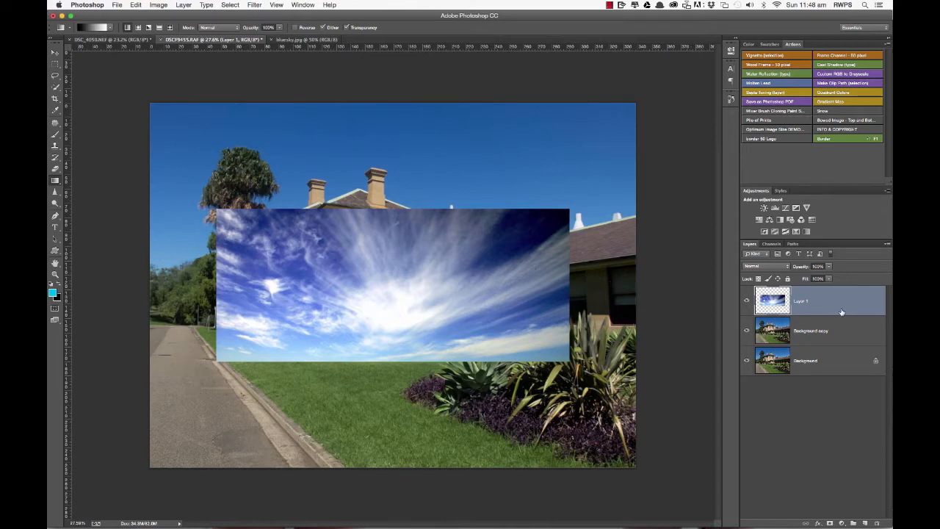
pyautogui.doubleClick(799, 301)
pyautogui.write('Sk')
pyautogui.press('Return')
# Scale the sky layer proportionally to about 172% so it spans the full width and upper part of the building photo
pyautogui.press('v')
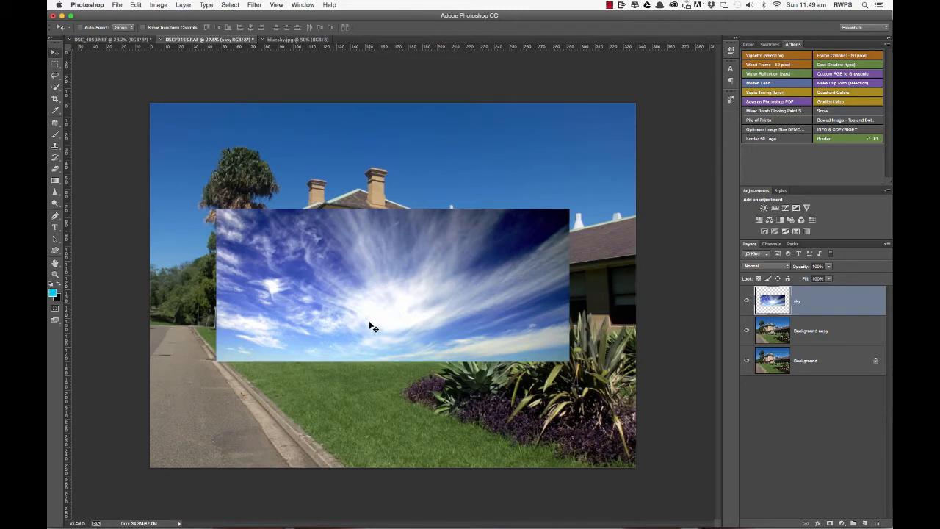
pyautogui.press('super+t')
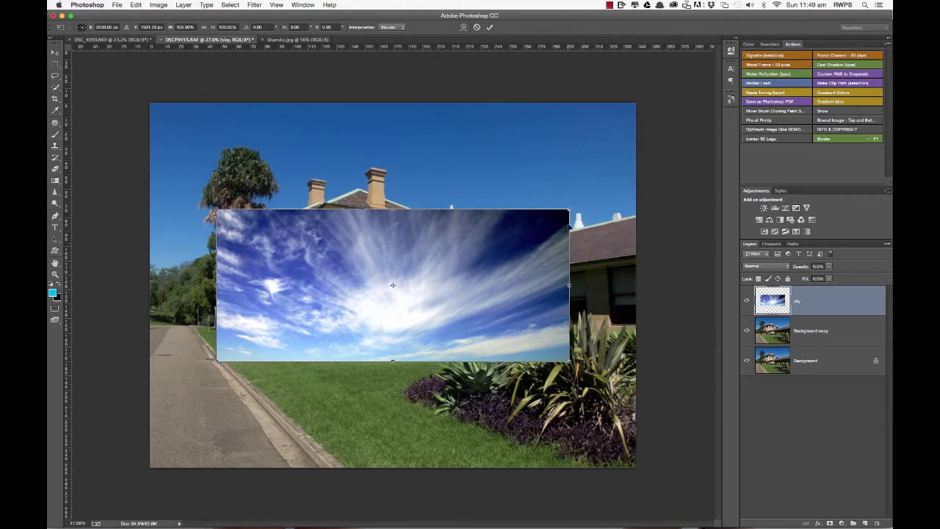
pyautogui.moveTo(572, 210); pyautogui.dragTo(680, 94)
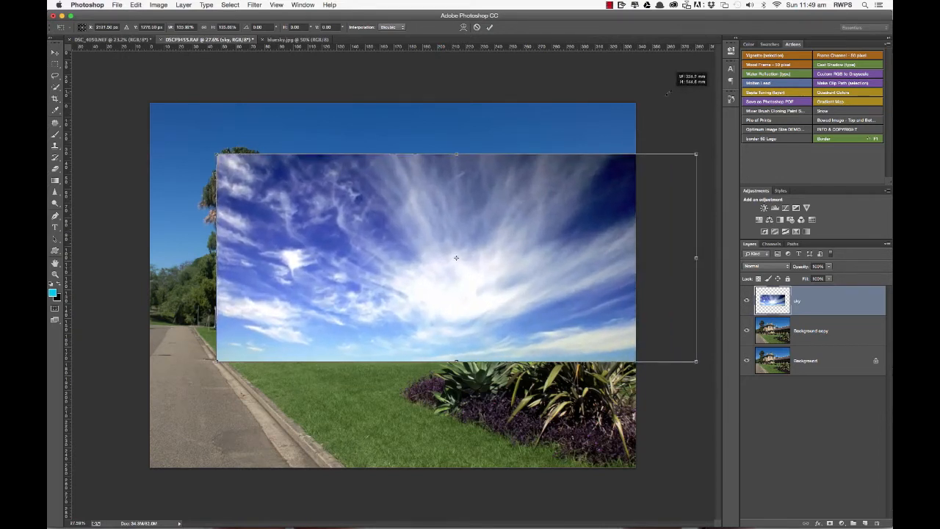
pyautogui.moveTo(215, 155); pyautogui.dragTo(102, 71)
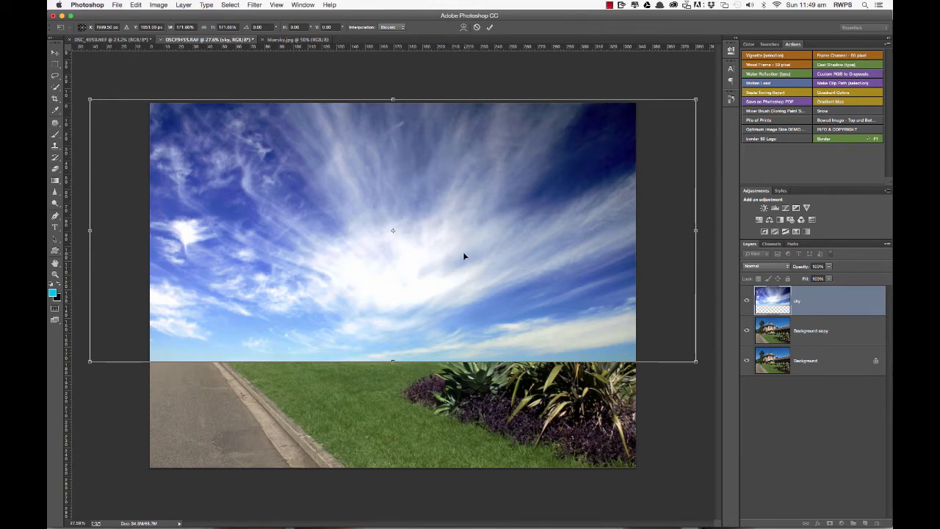
pyautogui.click(490, 27)
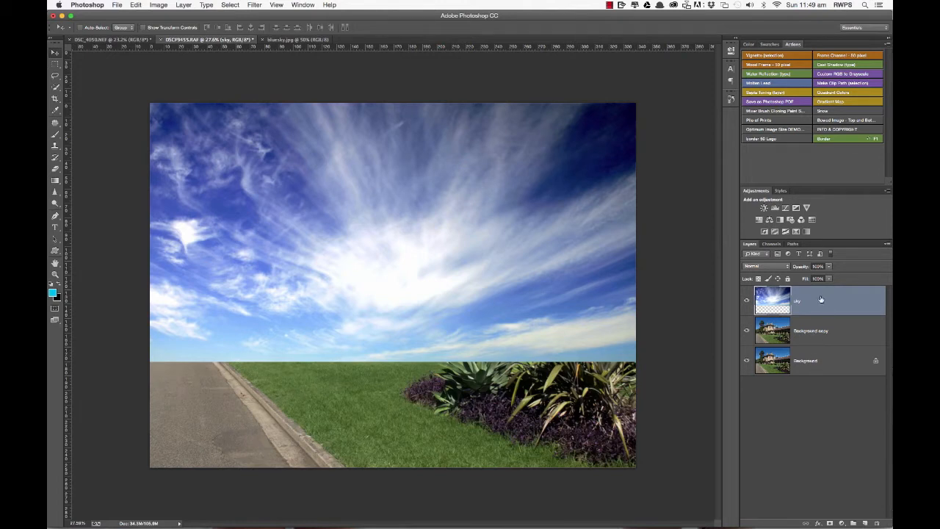
# Place the sky layer beneath Background copy and add a white layer mask to Background copy
pyautogui.moveTo(819, 299); pyautogui.dragTo(823, 333)
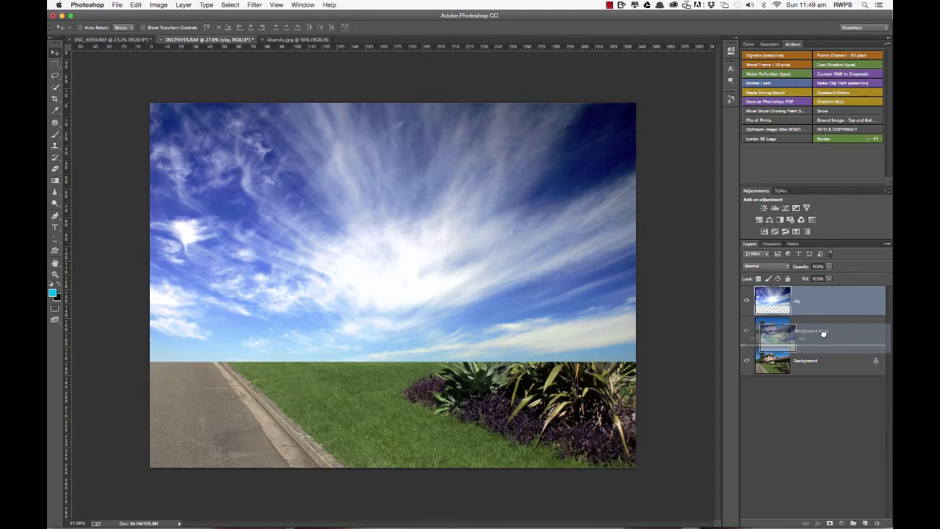
pyautogui.moveTo(824, 334); pyautogui.dragTo(823, 334)
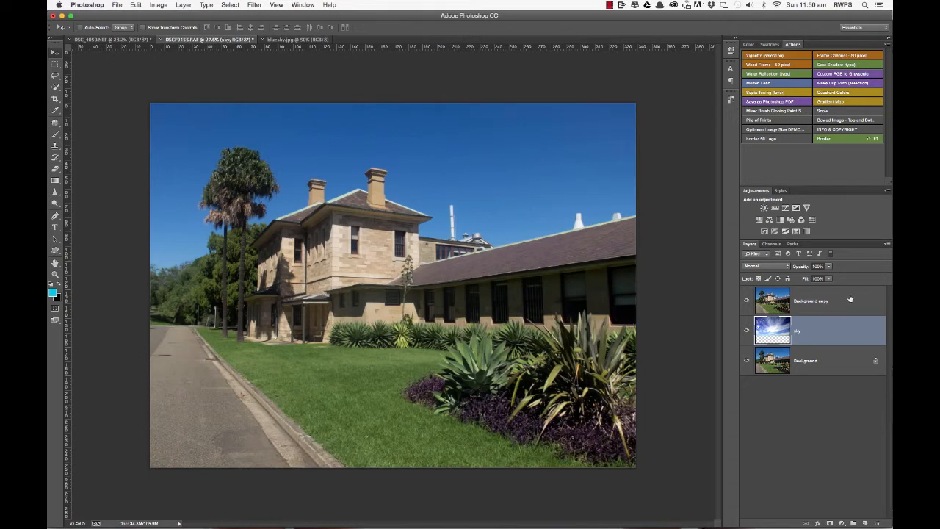
pyautogui.click(832, 300)
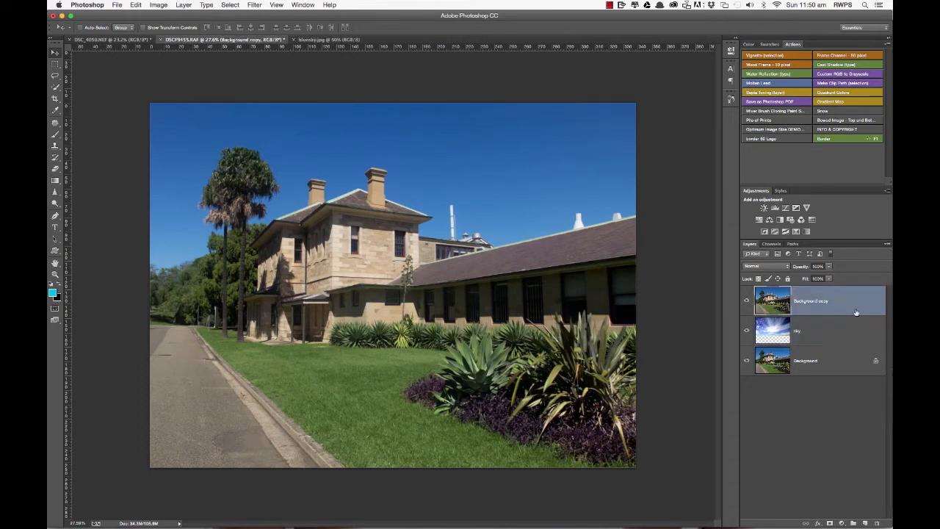
pyautogui.click(830, 522)
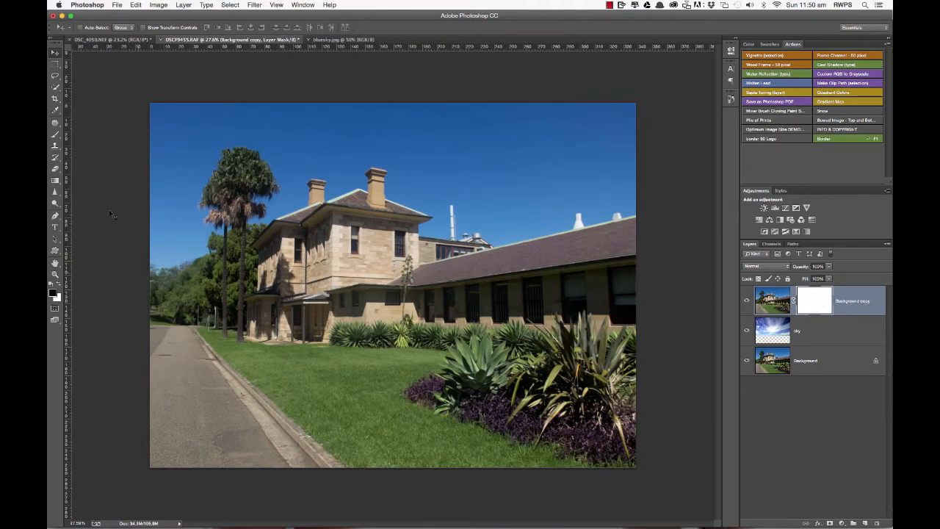
# Set up the Brush tool with 50% opacity, 50% flow and the 300 px soft round preset
pyautogui.click(55, 136)
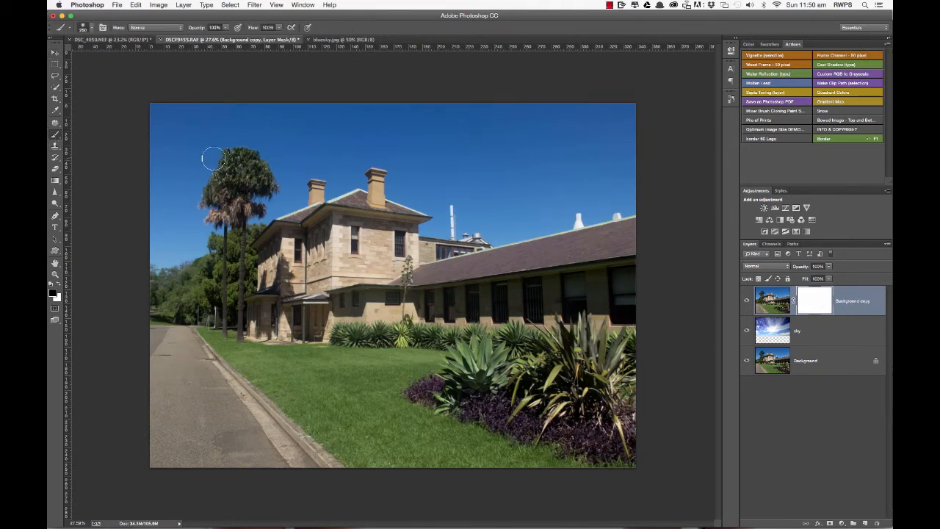
pyautogui.click(225, 27)
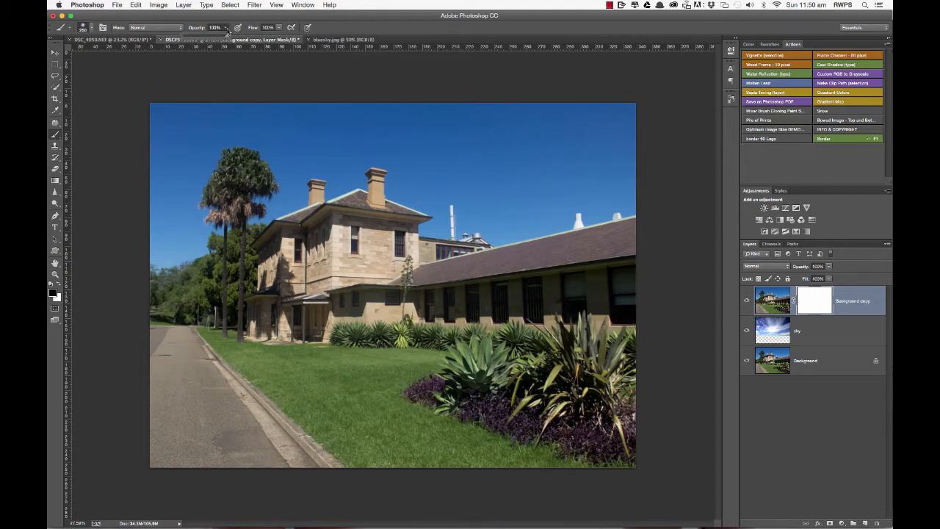
pyautogui.moveTo(229, 38); pyautogui.dragTo(206, 42)
pyautogui.click(279, 27)
pyautogui.moveTo(282, 39); pyautogui.dragTo(258, 42)
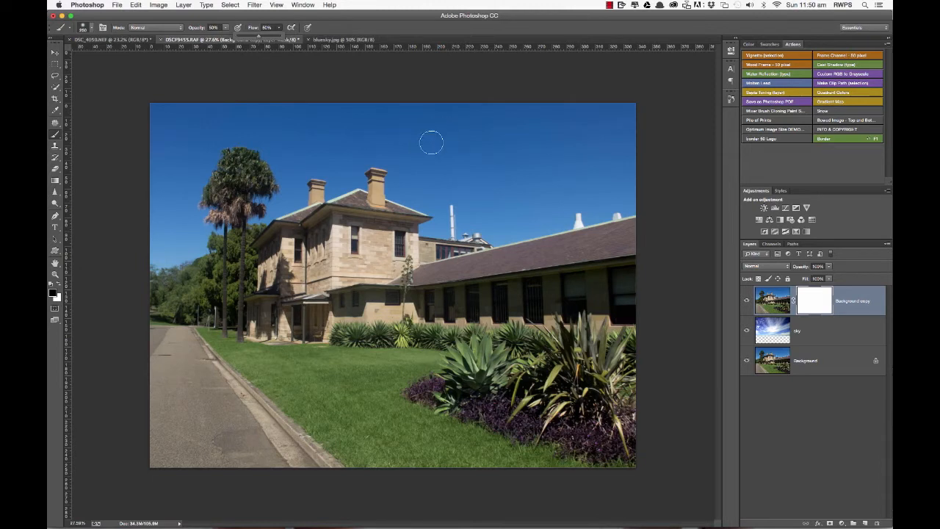
pyautogui.rightClick(420, 124)
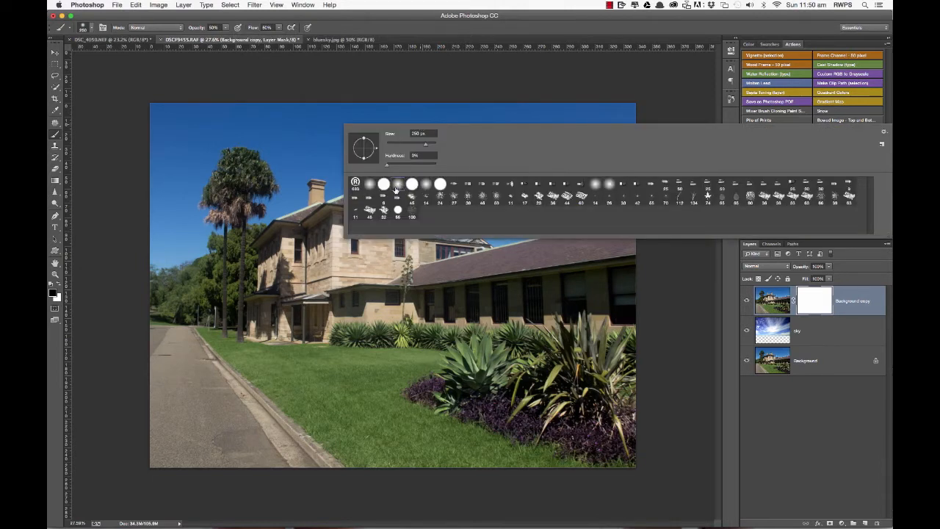
pyautogui.doubleClick(398, 184)
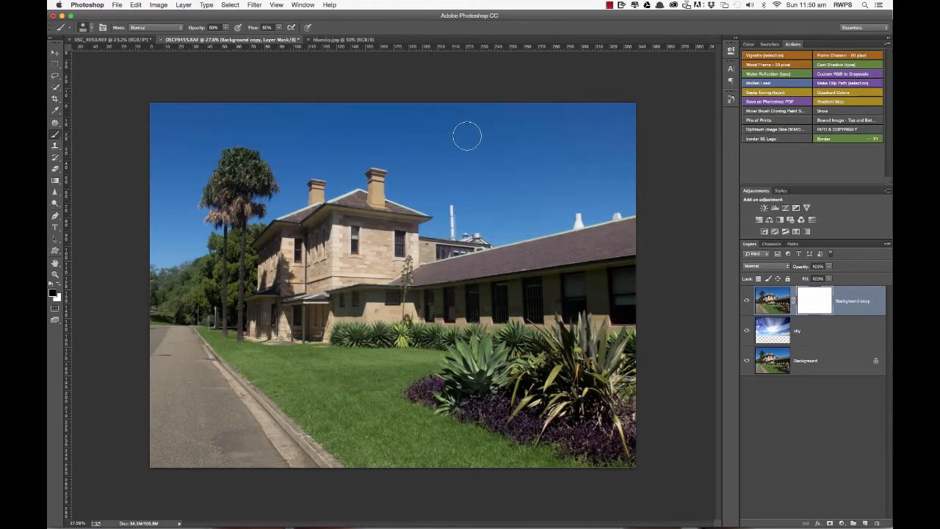
# Paint black over the blue sky on the Background copy mask to reveal the clouds across the upper photo
pyautogui.moveTo(539, 145)
pyautogui.mouseDown()
pyautogui.moveTo(466, 137)
pyautogui.moveTo(562, 138)
pyautogui.moveTo(480, 139)
pyautogui.moveTo(553, 125)
pyautogui.moveTo(490, 118)
pyautogui.moveTo(594, 125)
pyautogui.moveTo(401, 112)
pyautogui.moveTo(336, 120)
pyautogui.moveTo(369, 121)
pyautogui.moveTo(258, 105)
pyautogui.moveTo(272, 114)
pyautogui.moveTo(194, 111)
pyautogui.moveTo(163, 151)
pyautogui.moveTo(151, 125)
pyautogui.moveTo(345, 118)
pyautogui.moveTo(258, 139)
pyautogui.moveTo(198, 118)
pyautogui.moveTo(184, 126)
pyautogui.moveTo(201, 124)
pyautogui.moveTo(177, 168)
pyautogui.moveTo(217, 127)
pyautogui.moveTo(200, 152)
pyautogui.mouseUp()
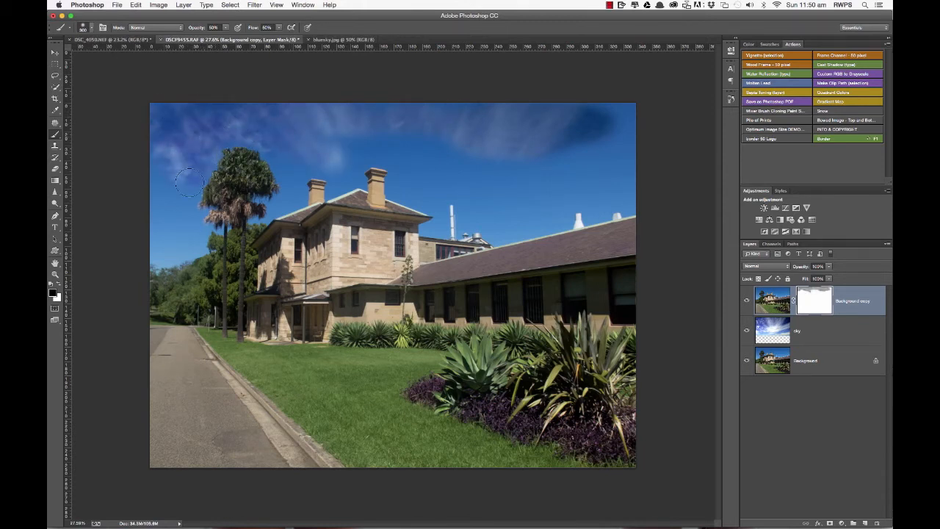
pyautogui.moveTo(178, 186)
pyautogui.mouseDown()
pyautogui.moveTo(187, 223)
pyautogui.moveTo(166, 226)
pyautogui.moveTo(163, 164)
pyautogui.moveTo(168, 233)
pyautogui.moveTo(192, 241)
pyautogui.mouseUp()
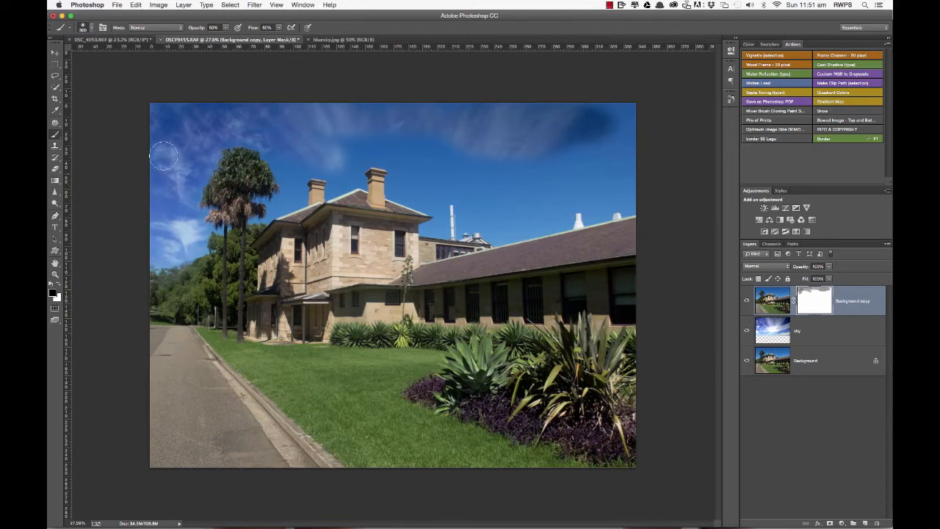
pyautogui.moveTo(285, 155)
pyautogui.mouseDown()
pyautogui.moveTo(382, 139)
pyautogui.moveTo(494, 153)
pyautogui.moveTo(630, 109)
pyautogui.moveTo(621, 160)
pyautogui.moveTo(408, 155)
pyautogui.moveTo(436, 171)
pyautogui.moveTo(432, 161)
pyautogui.moveTo(406, 182)
pyautogui.moveTo(406, 161)
pyautogui.moveTo(364, 154)
pyautogui.moveTo(609, 184)
pyautogui.moveTo(520, 198)
pyautogui.mouseUp()
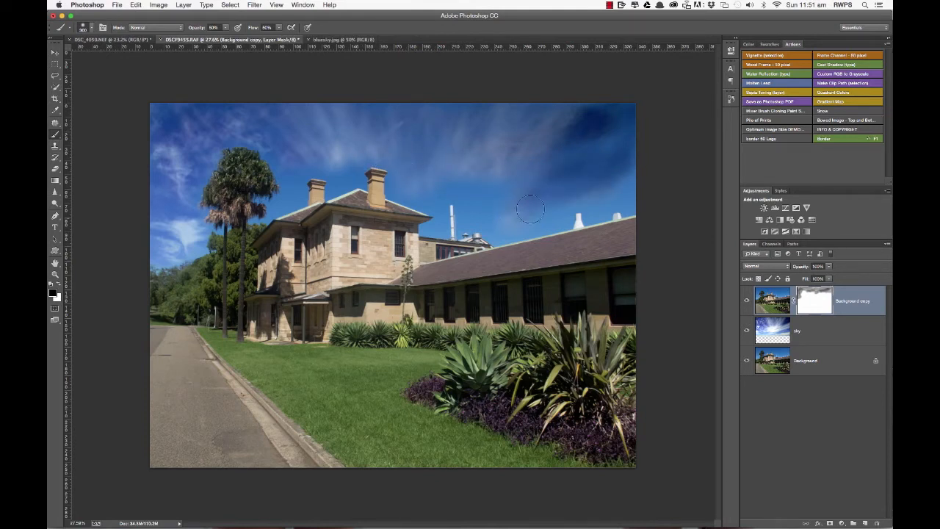
pyautogui.moveTo(503, 199); pyautogui.dragTo(409, 180)
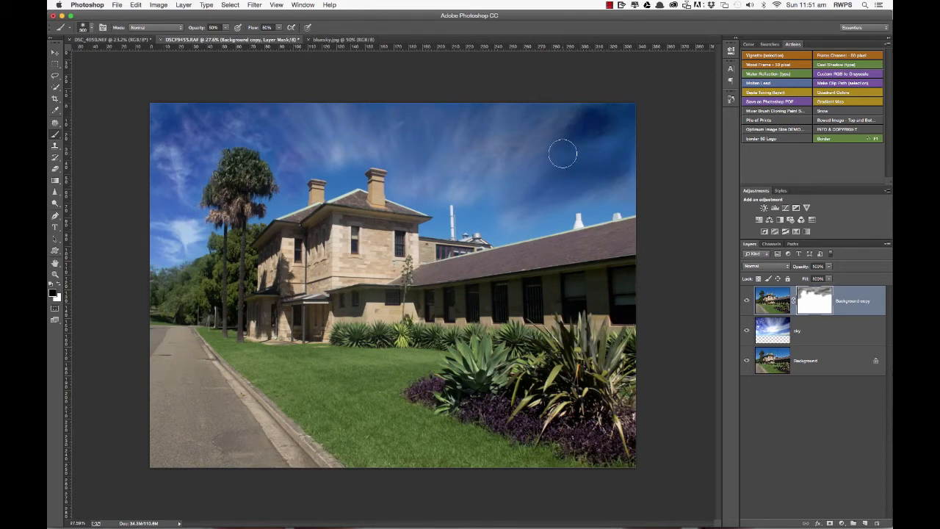
# Revert the document history to the Add Layer Mask state and delete the layer mask from Background copy
pyautogui.click(730, 100)
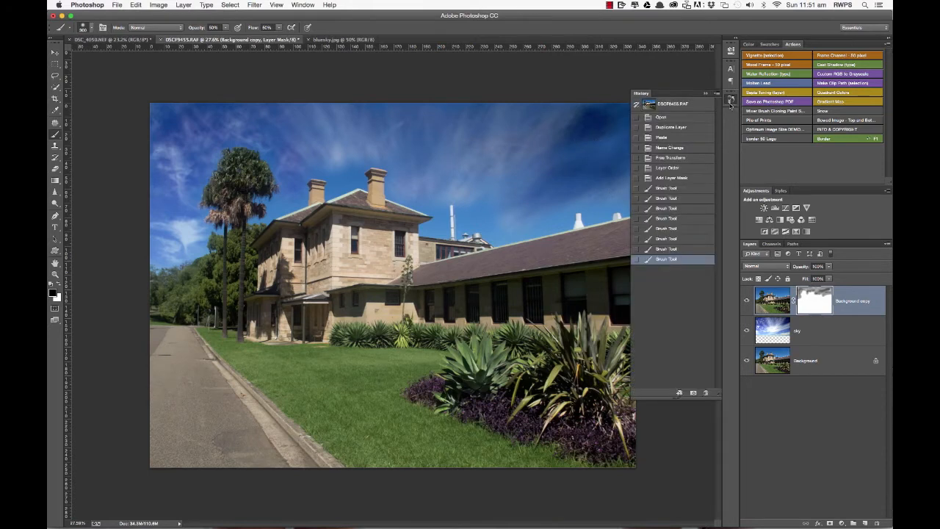
pyautogui.click(672, 179)
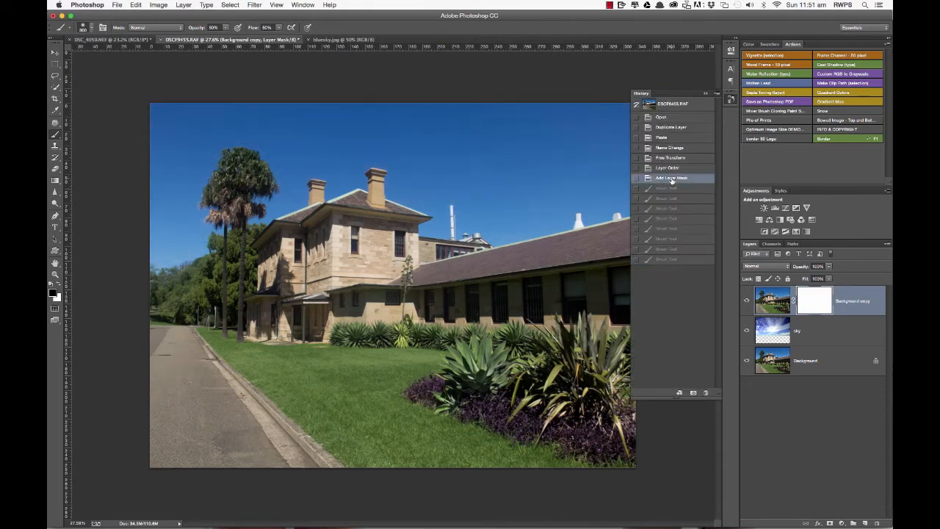
pyautogui.click(732, 101)
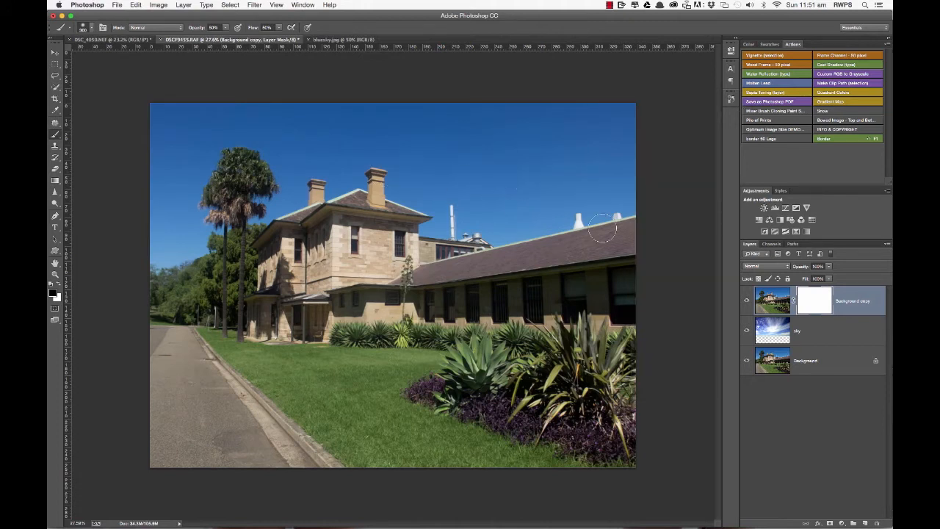
pyautogui.rightClick(826, 302)
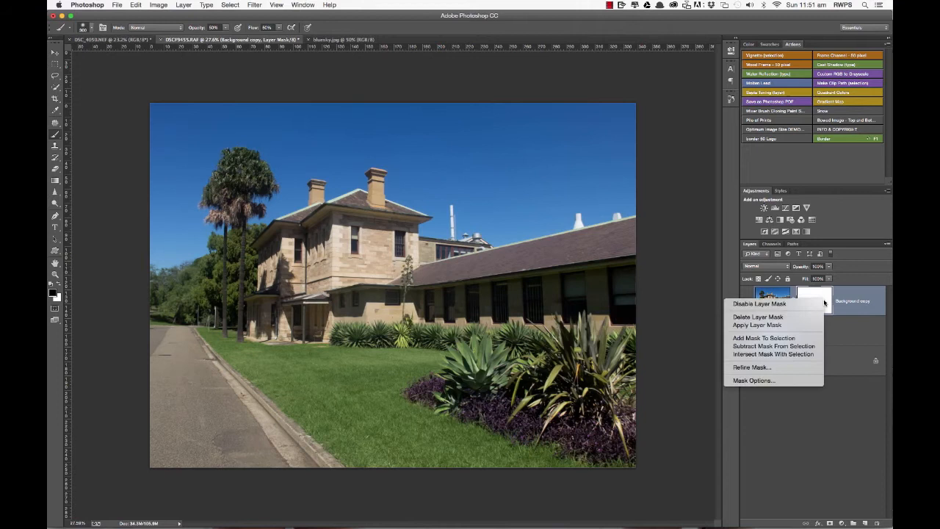
pyautogui.click(767, 317)
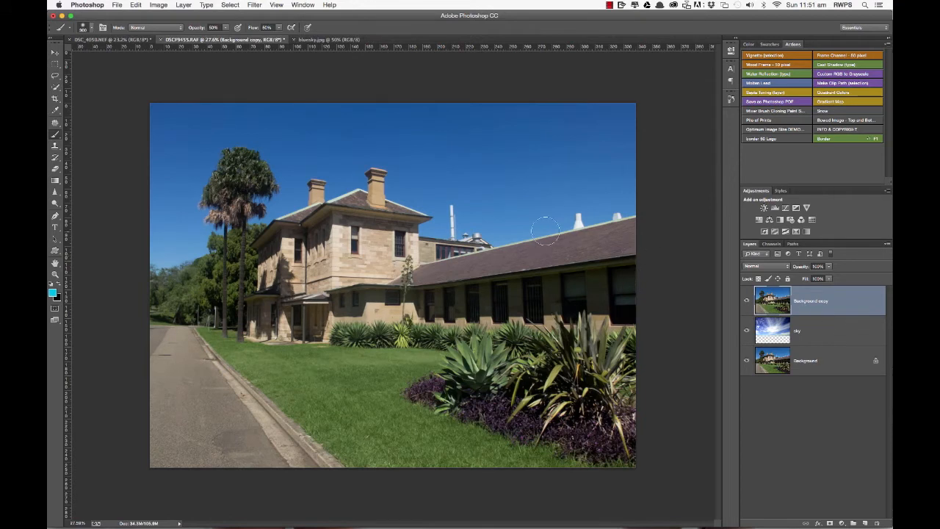
# Select the whole blue sky on Background copy with the Quick Selection tool, leaving out the palm tree's crown
pyautogui.click(56, 87)
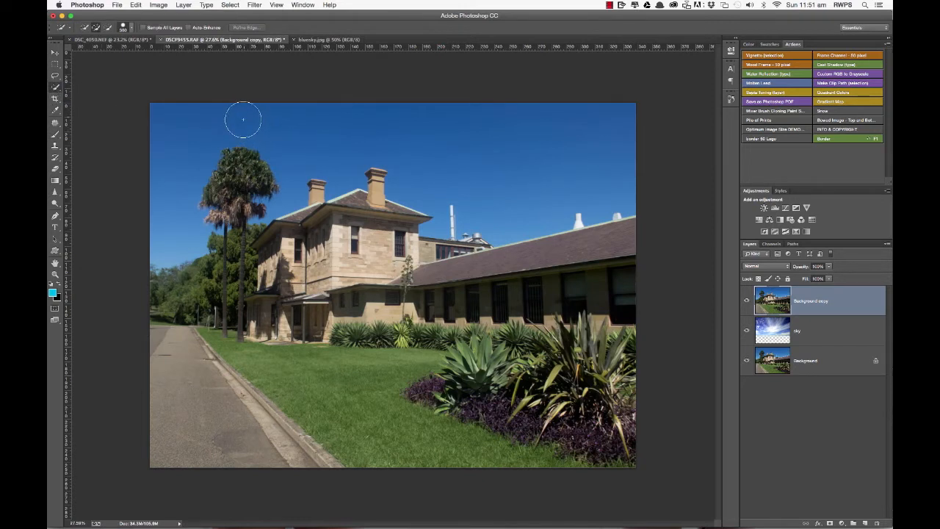
pyautogui.click(343, 136)
pyautogui.moveTo(346, 136)
pyautogui.mouseDown()
pyautogui.moveTo(401, 132)
pyautogui.moveTo(542, 154)
pyautogui.mouseUp()
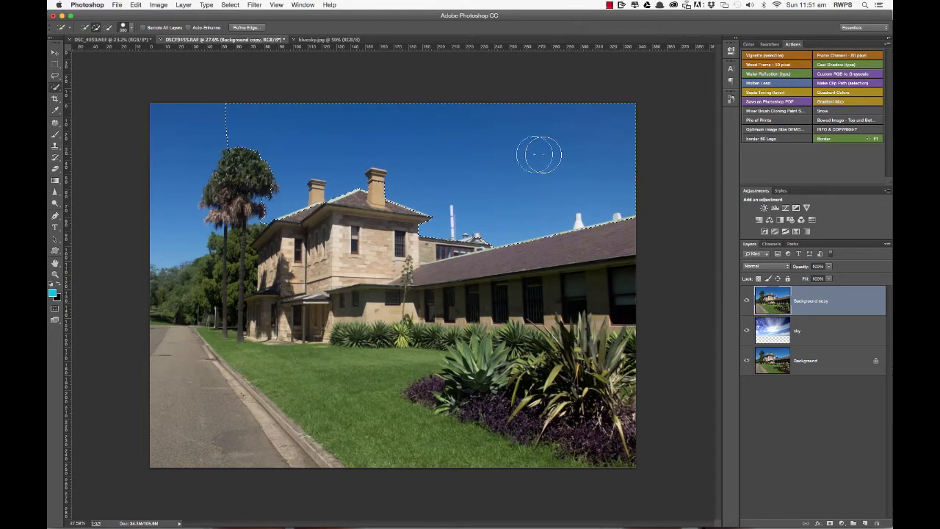
pyautogui.click(203, 120)
pyautogui.click(168, 149)
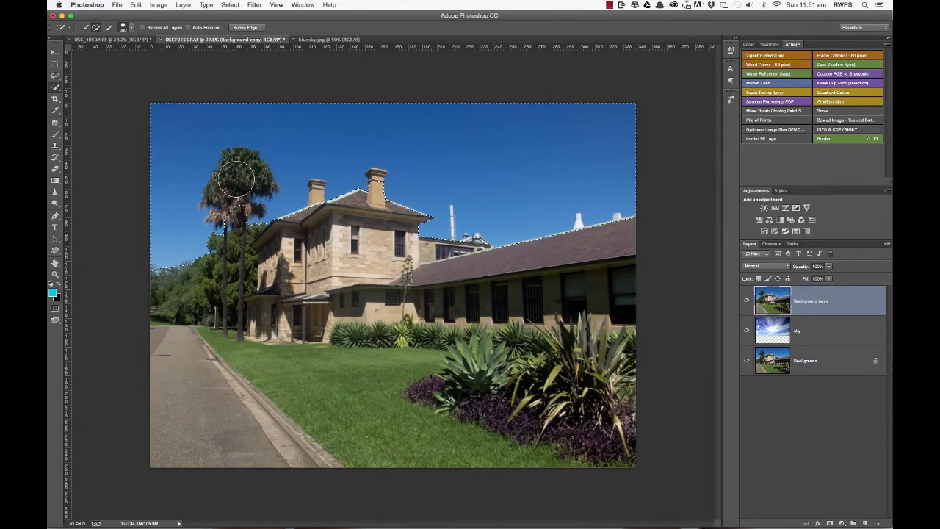
pyautogui.press('alt')
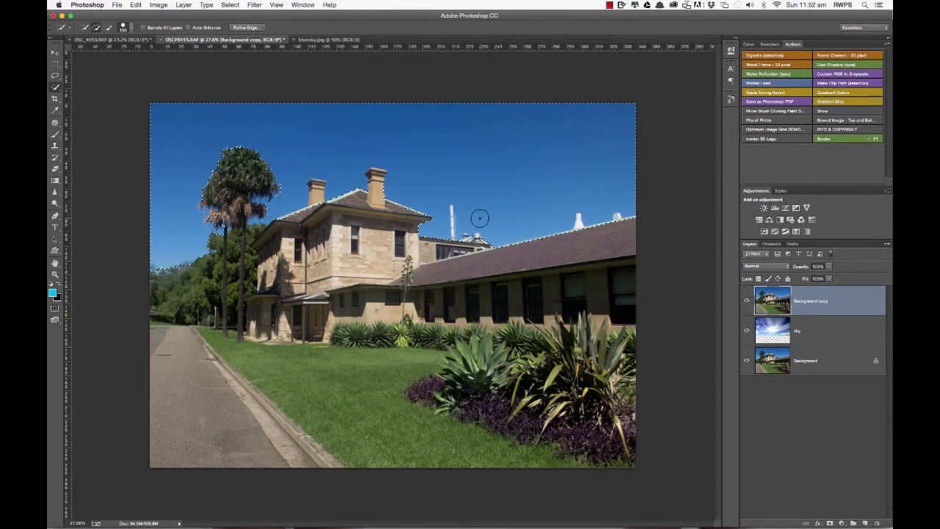
# Subtract the tall, flared white roof vent on the long wing from the sky selection
pyautogui.scroll(5, 558, 209)
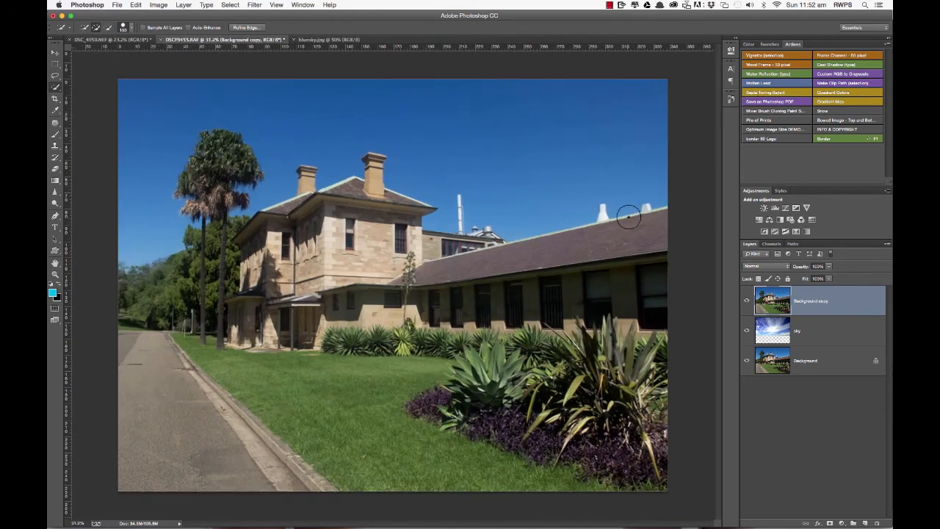
pyautogui.scroll(5, 639, 212)
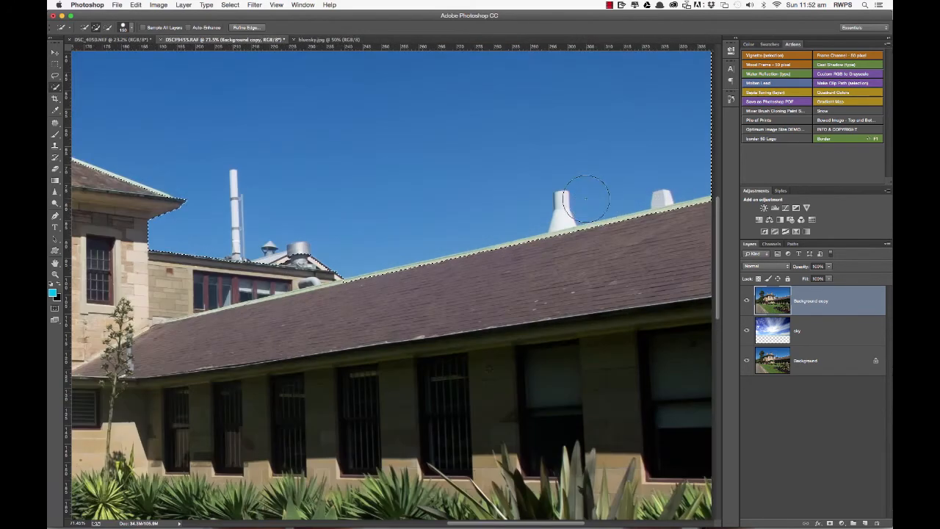
pyautogui.press('alt')
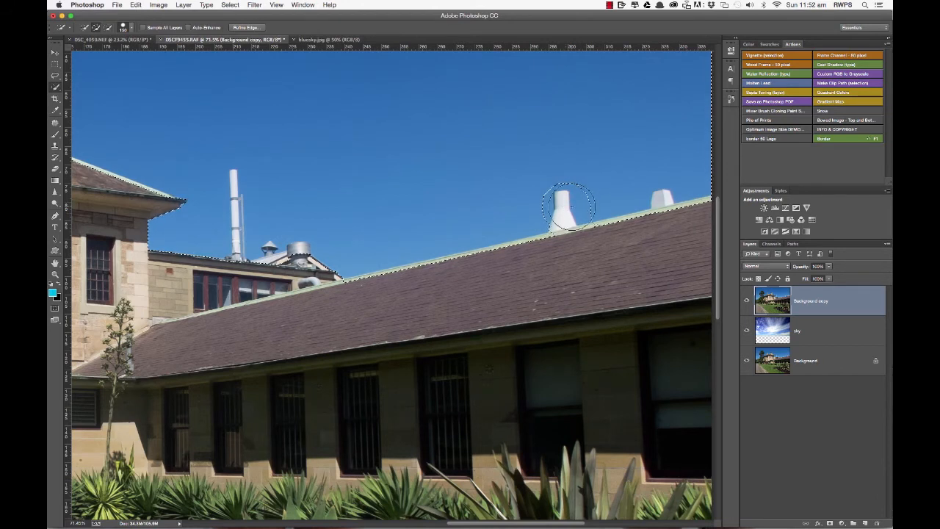
pyautogui.press('alt')
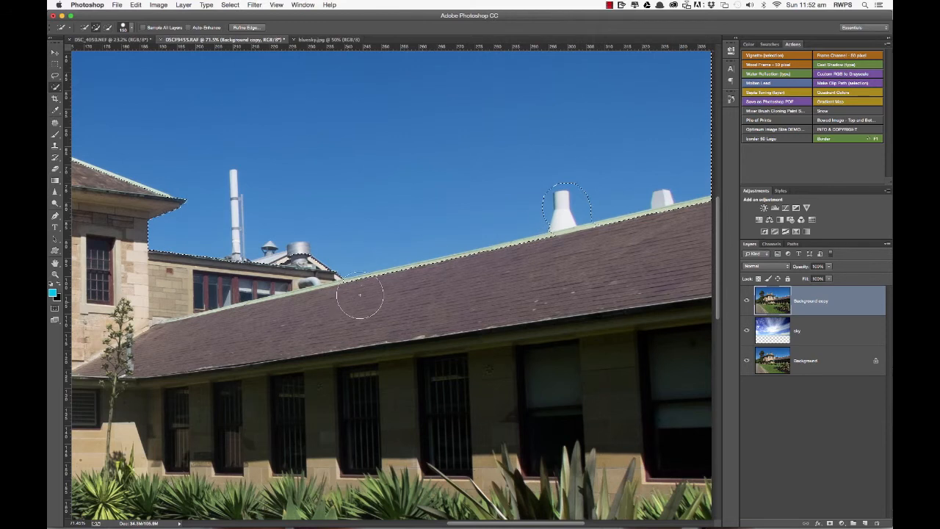
# Undo a stray selection stroke on the long roof and subtract the roof edge and the short white vent from the selection
pyautogui.moveTo(367, 301); pyautogui.dragTo(378, 294)
pyautogui.press('super+z')
pyautogui.press('alt')
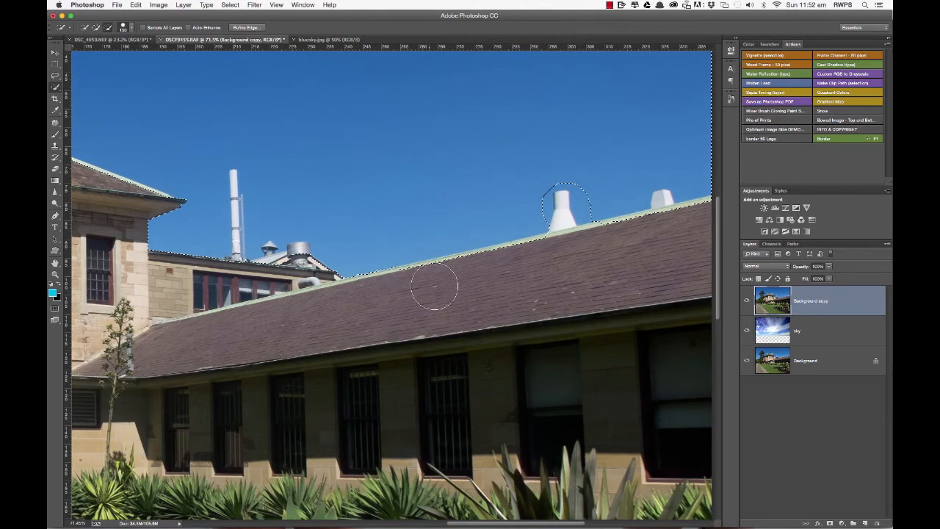
pyautogui.moveTo(409, 288); pyautogui.dragTo(531, 261)
pyautogui.moveTo(664, 209); pyautogui.dragTo(686, 220)
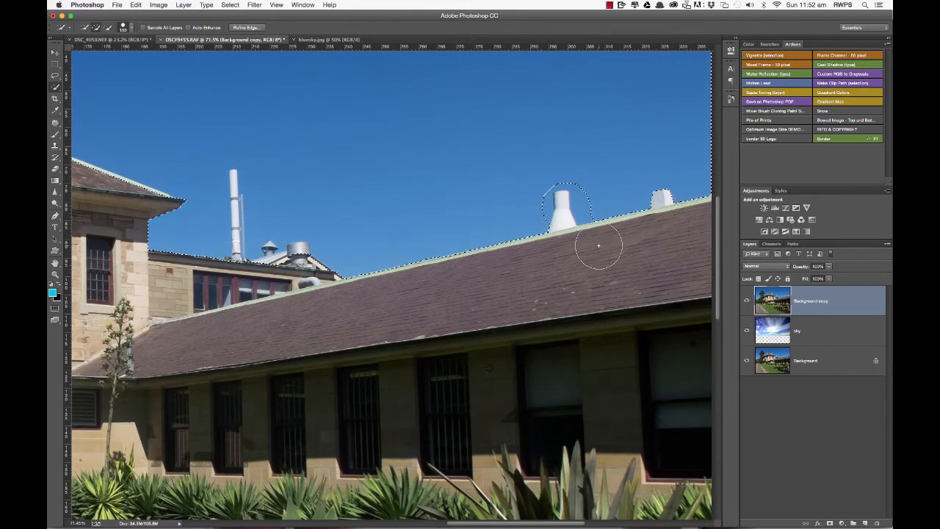
# Refine the selection edge around the tall, flared roof vent and its base, using a smaller Quick Selection brush
pyautogui.press('alt')
pyautogui.click(582, 249)
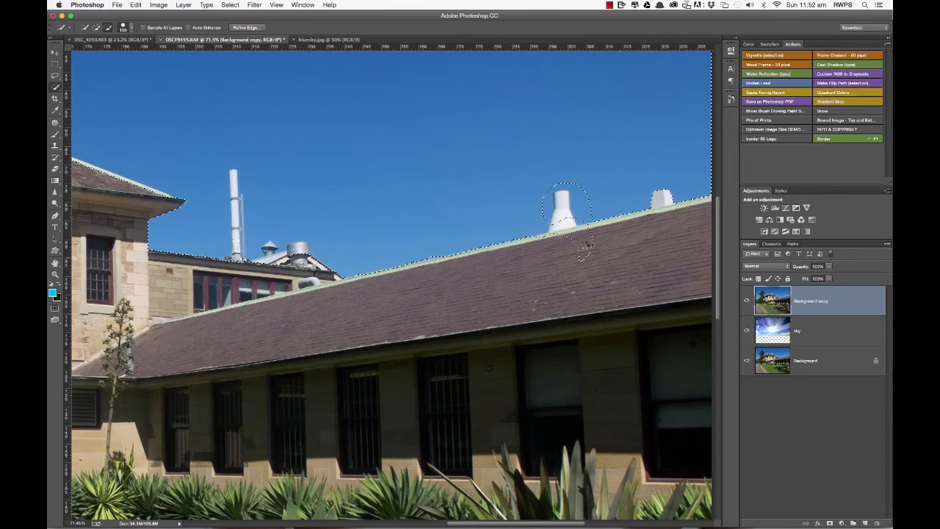
pyautogui.click(588, 247)
pyautogui.click(566, 224)
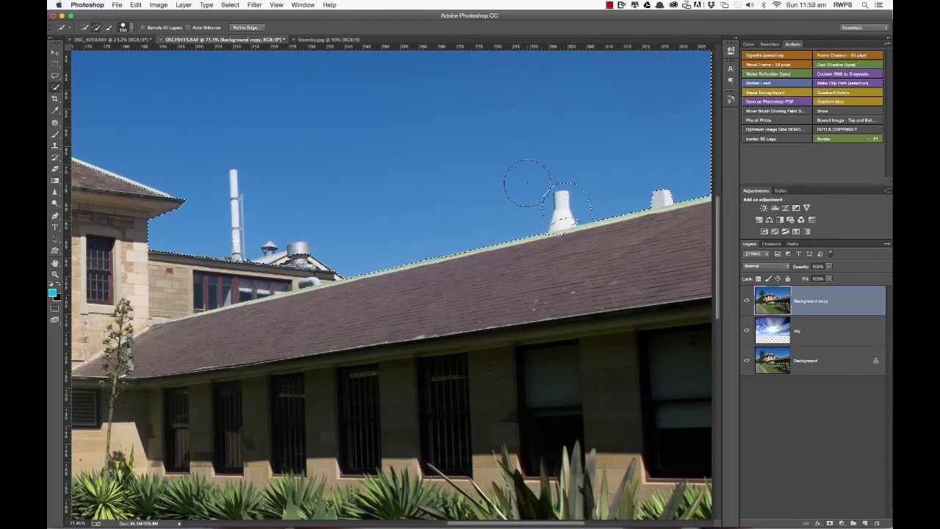
pyautogui.press('[')
pyautogui.press('[')
pyautogui.press('[')
pyautogui.press('[')
pyautogui.press('[')
pyautogui.press('[')
pyautogui.press('alt')
pyautogui.moveTo(541, 192); pyautogui.dragTo(533, 214)
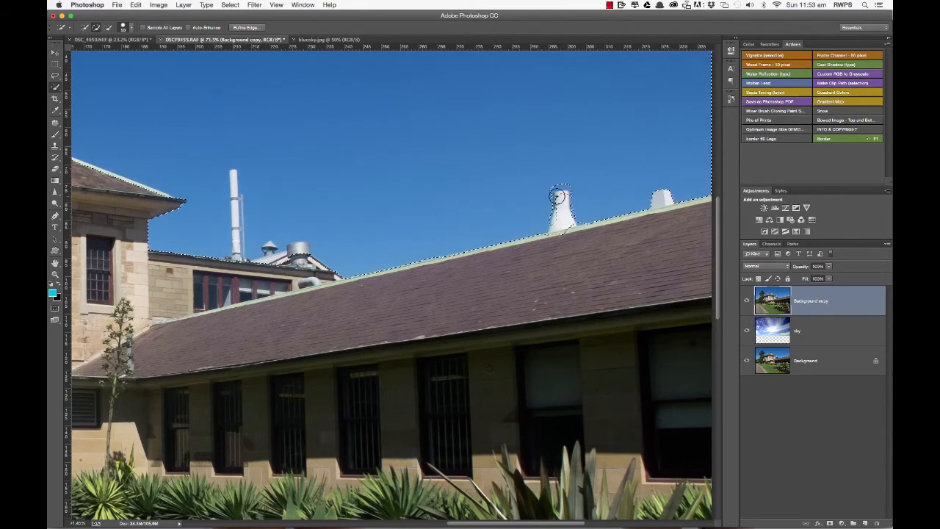
# Add a layer mask to Background copy that hides the selected sky and reveals the clouds beneath
pyautogui.scroll(-5, 480, 185)
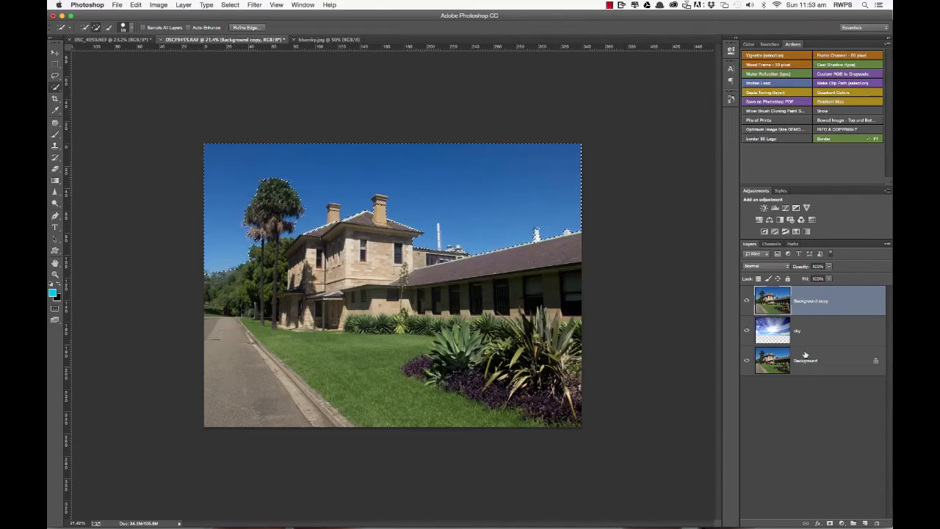
pyautogui.moveTo(843, 523)
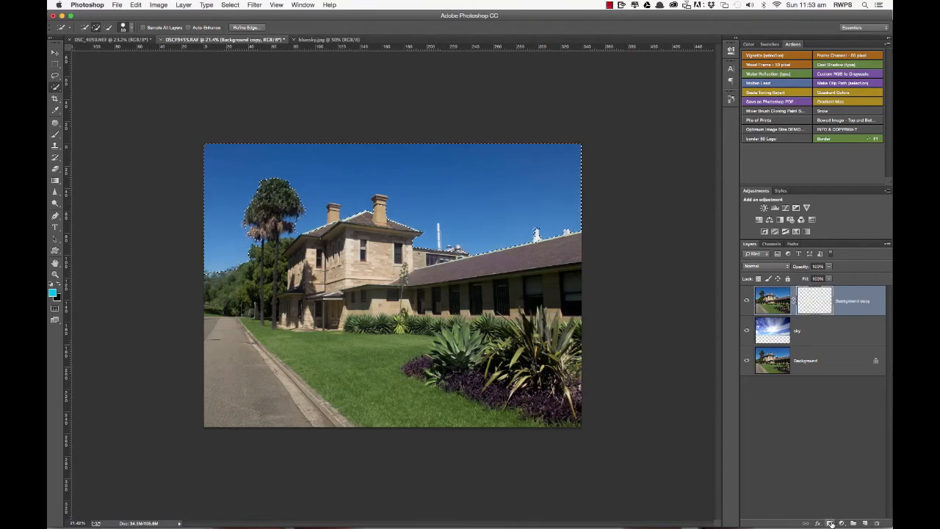
pyautogui.click(831, 523)
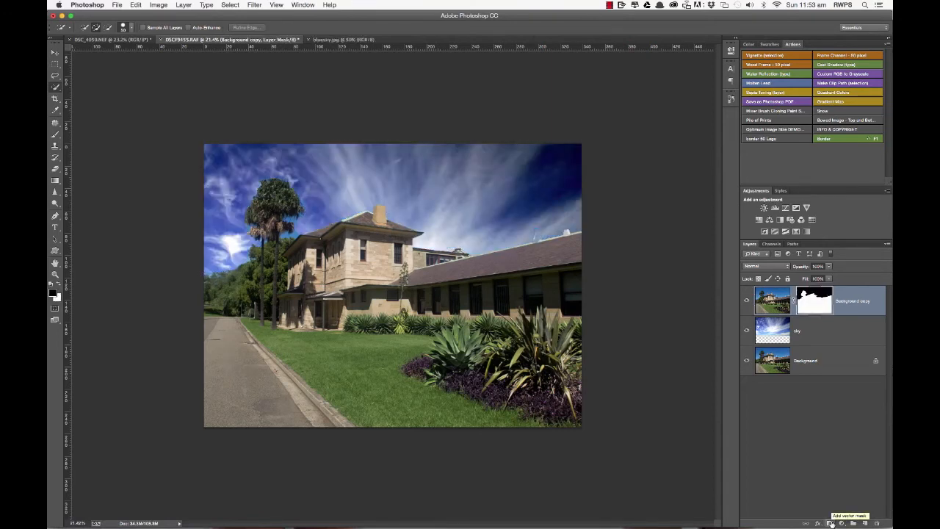
# Restore the tall, flared roof vent by painting white on the Background copy mask with a smaller brush
pyautogui.scroll(5, 583, 247)
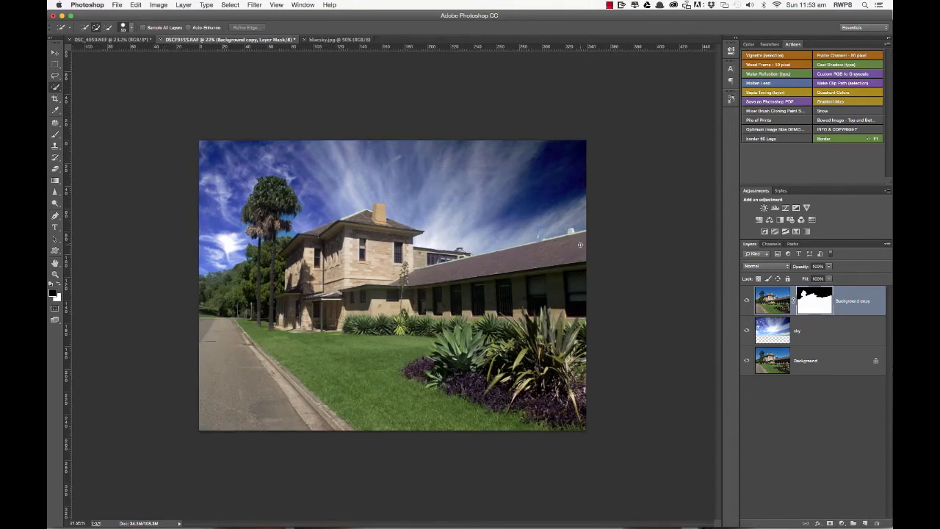
pyautogui.scroll(2, 583, 215)
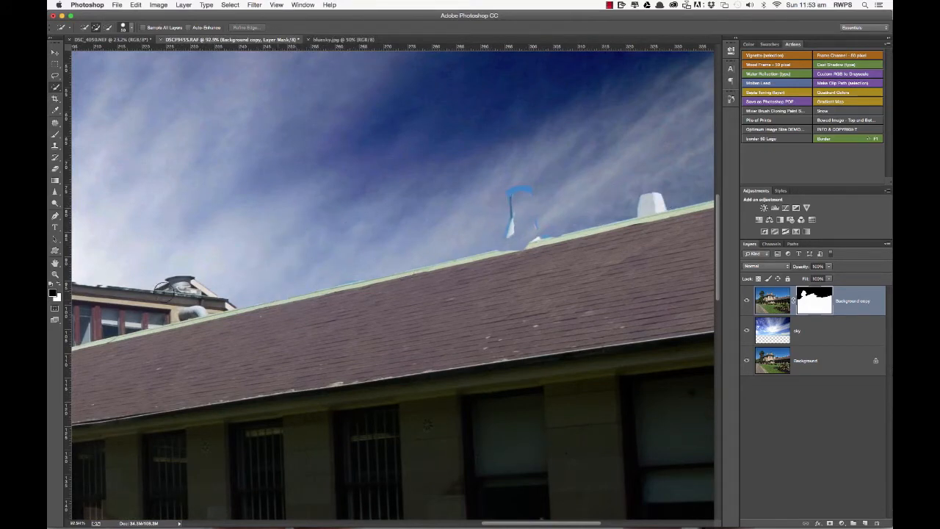
pyautogui.click(60, 285)
pyautogui.click(55, 134)
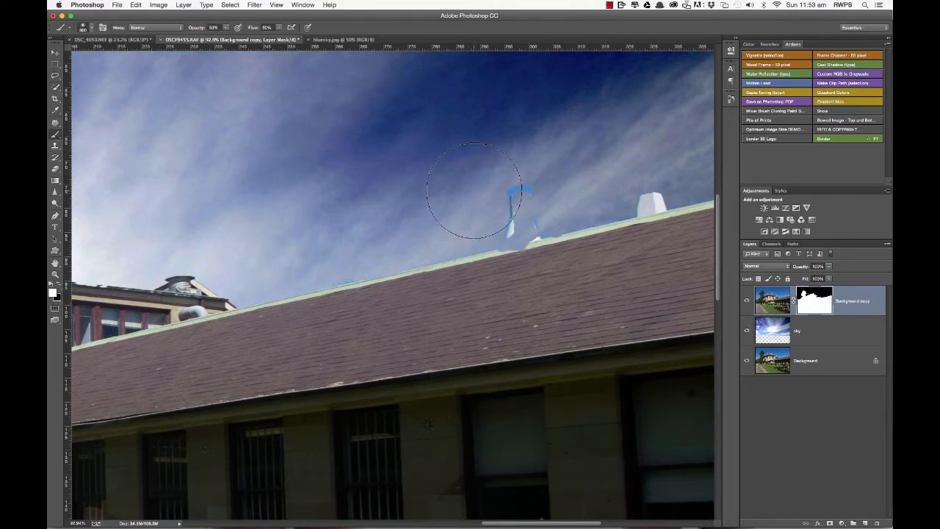
pyautogui.moveTo(474, 190); pyautogui.dragTo(518, 207)
pyautogui.press('[')
pyautogui.press('[')
pyautogui.press('[')
pyautogui.moveTo(518, 221)
pyautogui.mouseDown()
pyautogui.moveTo(514, 215)
pyautogui.moveTo(531, 216)
pyautogui.moveTo(535, 241)
pyautogui.moveTo(552, 228)
pyautogui.moveTo(499, 226)
pyautogui.moveTo(510, 195)
pyautogui.moveTo(506, 218)
pyautogui.moveTo(516, 209)
pyautogui.mouseUp()
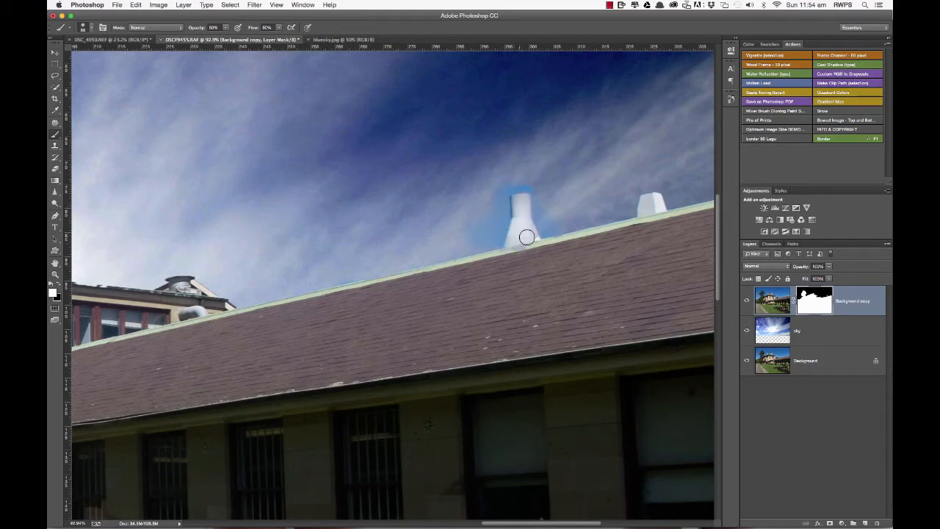
pyautogui.moveTo(529, 231)
pyautogui.mouseDown()
pyautogui.moveTo(523, 197)
pyautogui.moveTo(529, 232)
pyautogui.moveTo(510, 201)
pyautogui.moveTo(517, 228)
pyautogui.moveTo(551, 236)
pyautogui.moveTo(519, 219)
pyautogui.mouseUp()
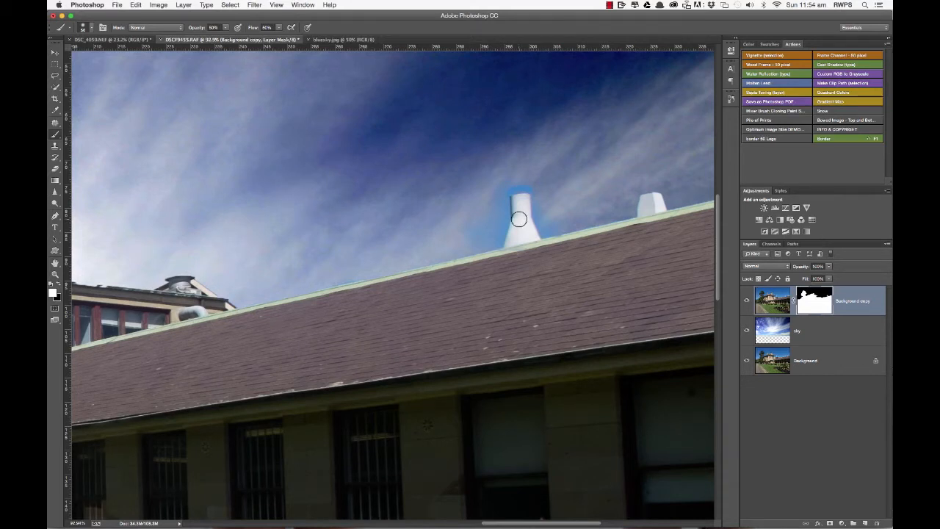
# Paint black on the mask around the tall roof vent to remove its leftover blue fringe
pyautogui.press('x')
pyautogui.moveTo(519, 210)
pyautogui.mouseDown()
pyautogui.moveTo(466, 212)
pyautogui.moveTo(466, 221)
pyautogui.moveTo(492, 223)
pyautogui.mouseUp()
pyautogui.moveTo(523, 191); pyautogui.dragTo(510, 184)
pyautogui.moveTo(543, 227)
pyautogui.mouseDown()
pyautogui.moveTo(534, 186)
pyautogui.moveTo(522, 189)
pyautogui.moveTo(504, 200)
pyautogui.moveTo(499, 238)
pyautogui.mouseUp()
# Examine the masked photo as a whole and the mask edges up close between the palm tree and the house roof
pyautogui.scroll(-6, 499, 238)
pyautogui.scroll(2, 445, 216)
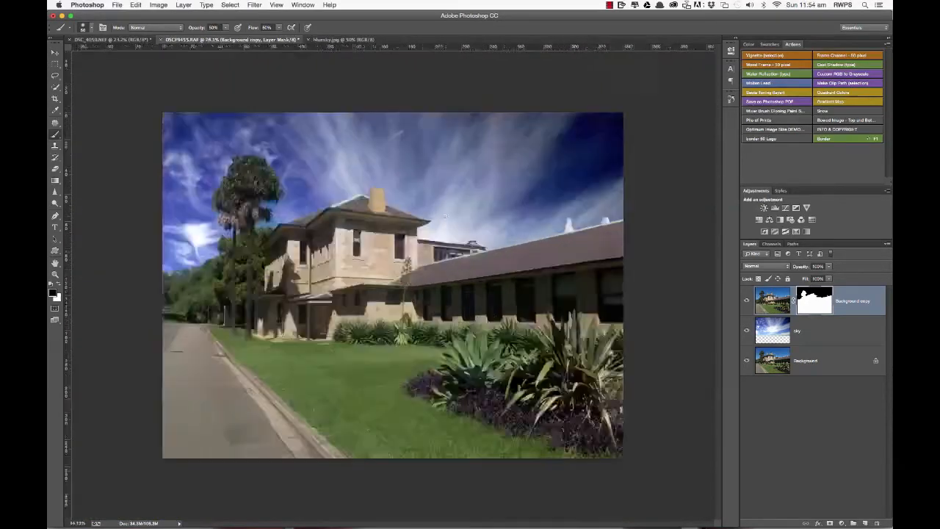
pyautogui.scroll(1, 444, 216)
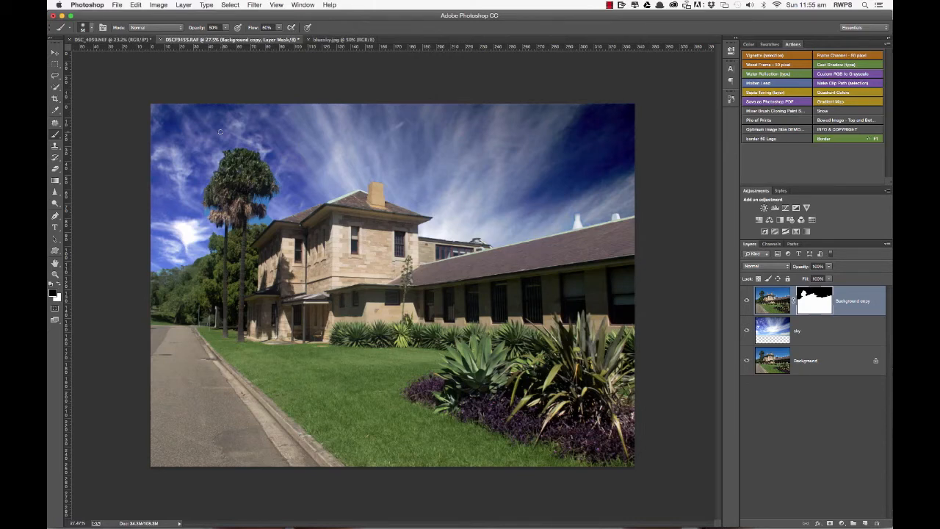
pyautogui.scroll(1, 222, 145)
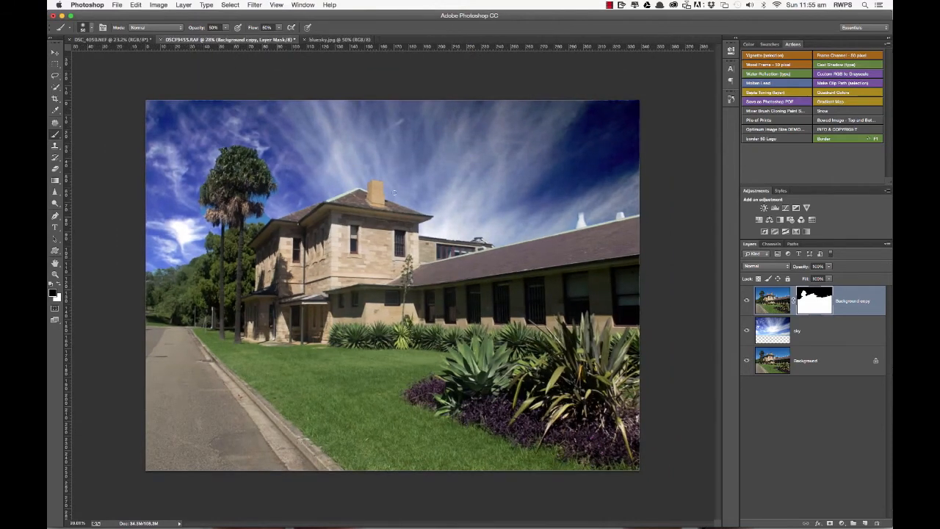
pyautogui.scroll(1, 411, 196)
pyautogui.scroll(-1, 404, 192)
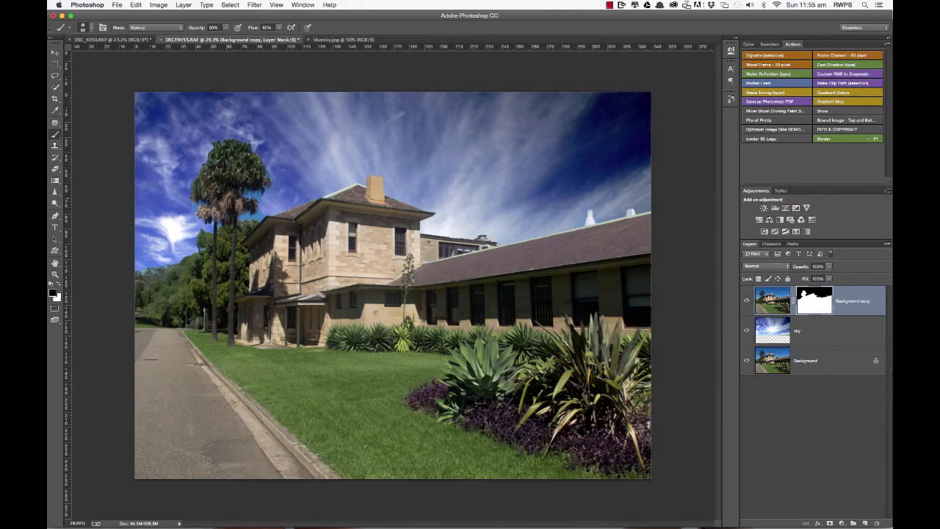
pyautogui.scroll(5, 213, 180)
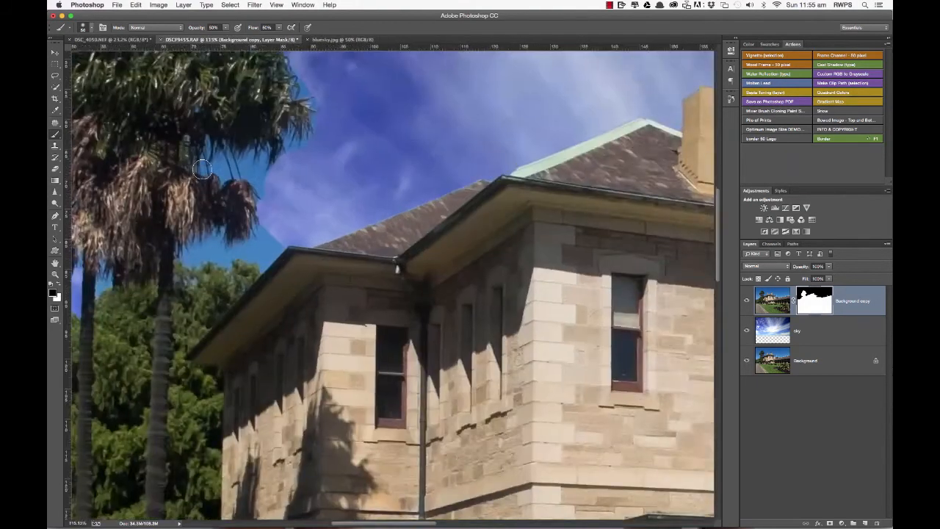
pyautogui.scroll(3, 202, 170)
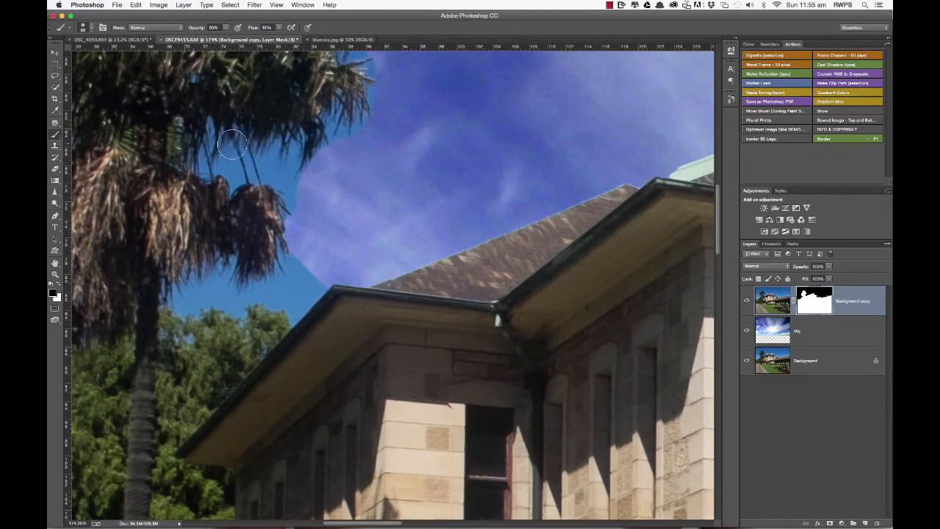
pyautogui.scroll(-6, 281, 217)
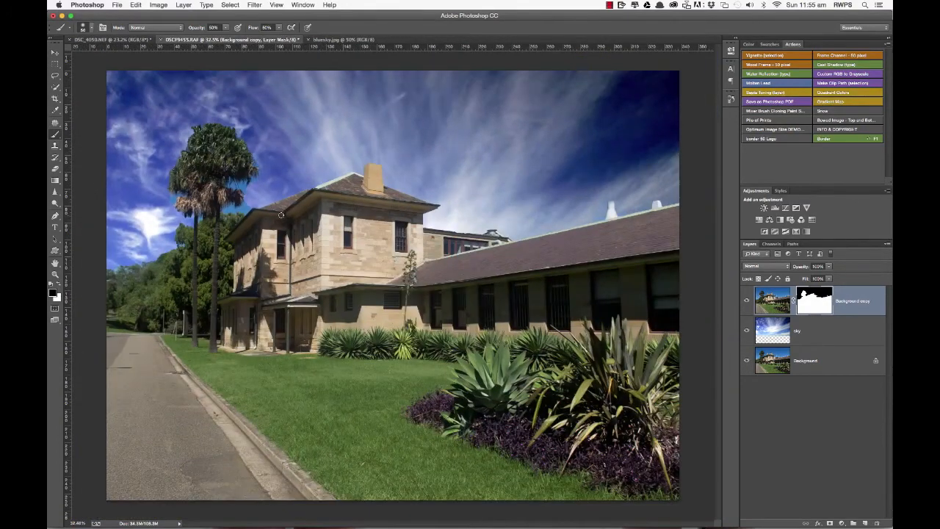
pyautogui.scroll(-1, 280, 215)
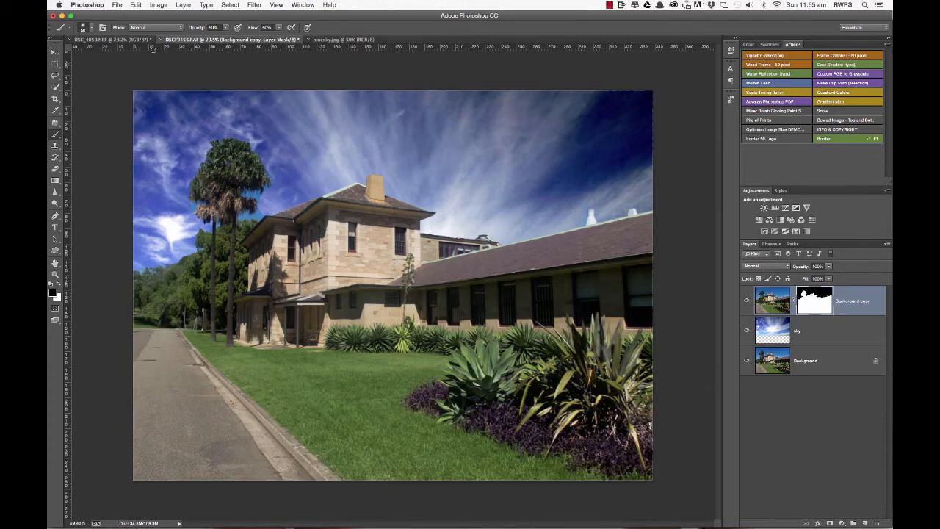
# Switch to the portrait document DSC_4050.NEF and duplicate its Background layer as Background copy
pyautogui.click(140, 40)
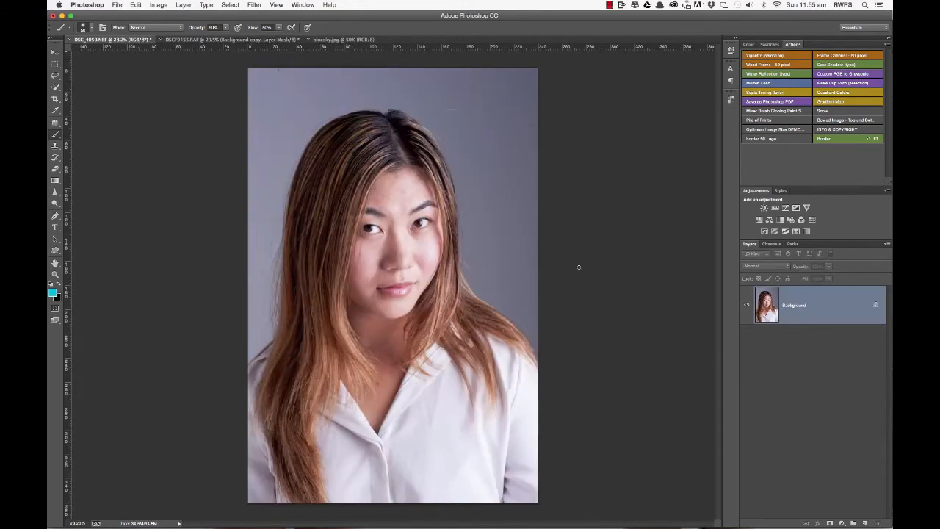
pyautogui.scroll(-1, 590, 277)
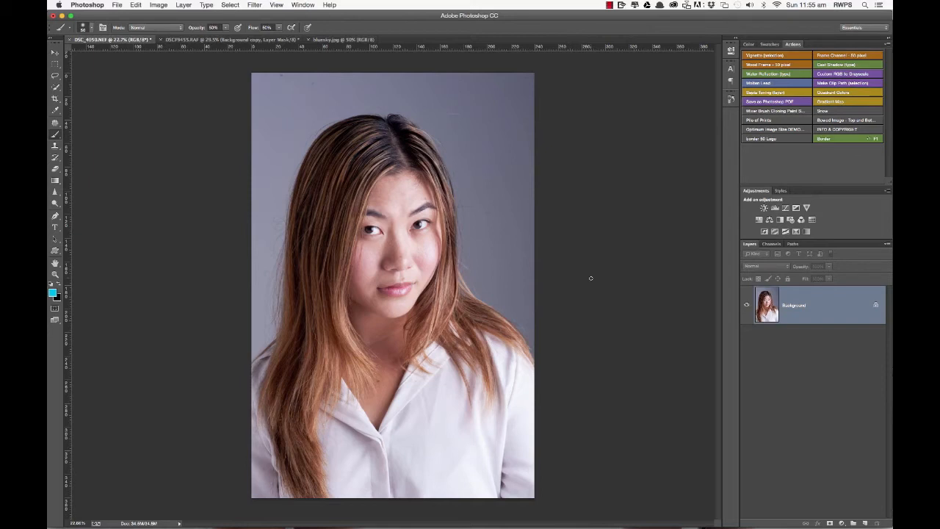
pyautogui.rightClick(838, 300)
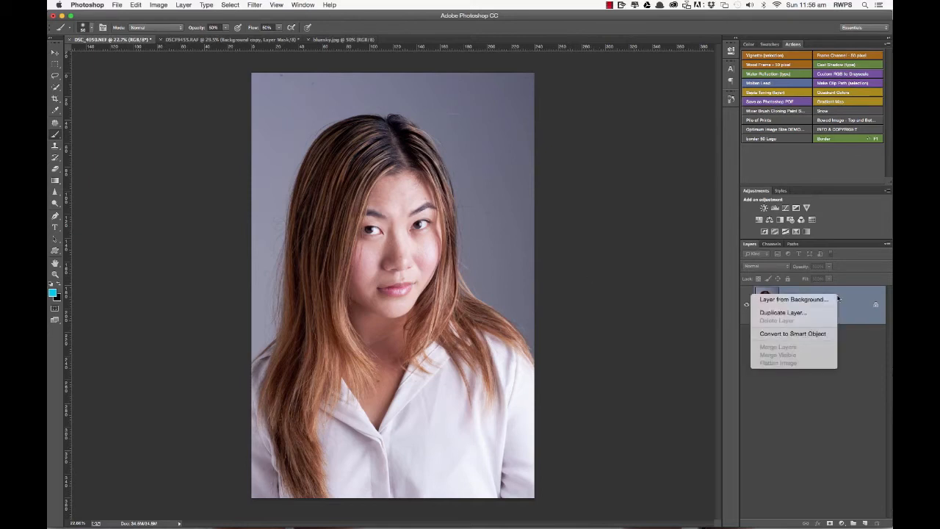
pyautogui.click(783, 313)
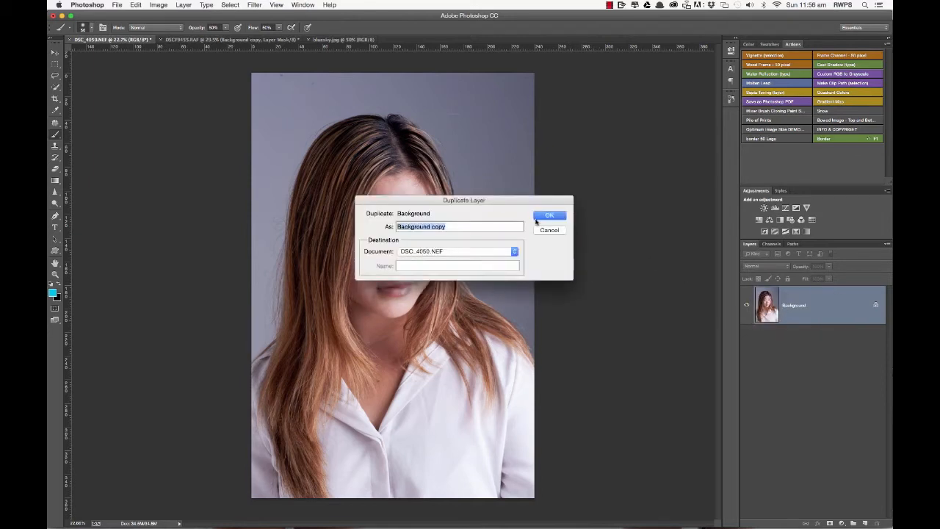
pyautogui.click(565, 217)
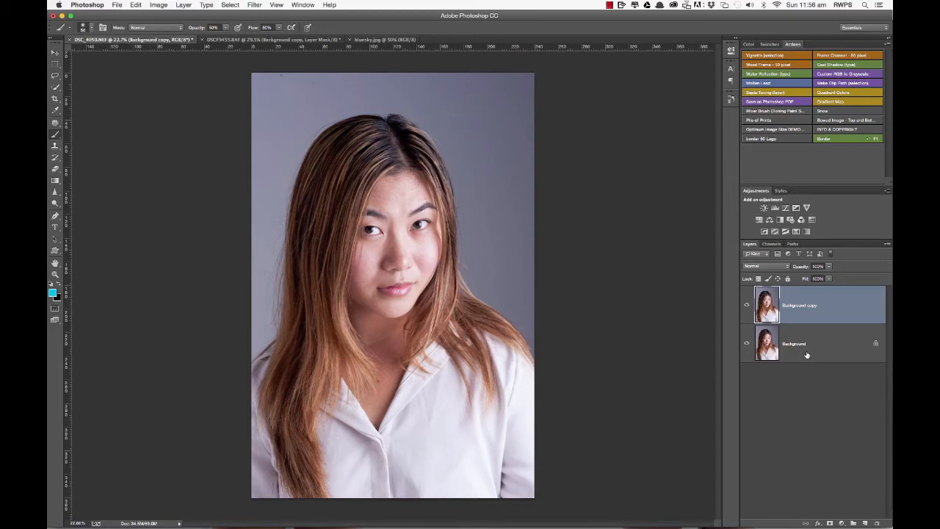
# Add an empty layer between Background and Background copy, and hide Background copy
pyautogui.click(865, 523)
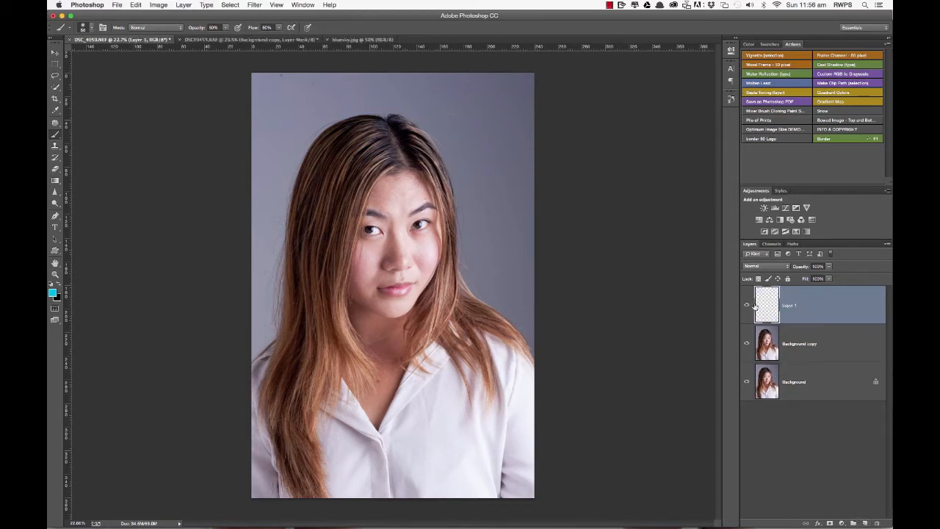
pyautogui.moveTo(820, 343); pyautogui.dragTo(821, 343)
pyautogui.click(747, 307)
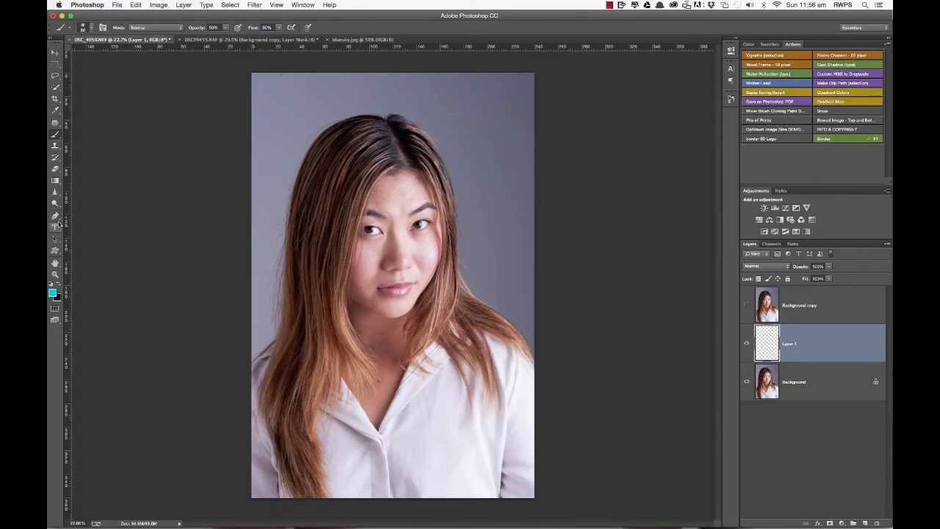
# Set up the Gradient tool with the Black, White preset
pyautogui.click(55, 186)
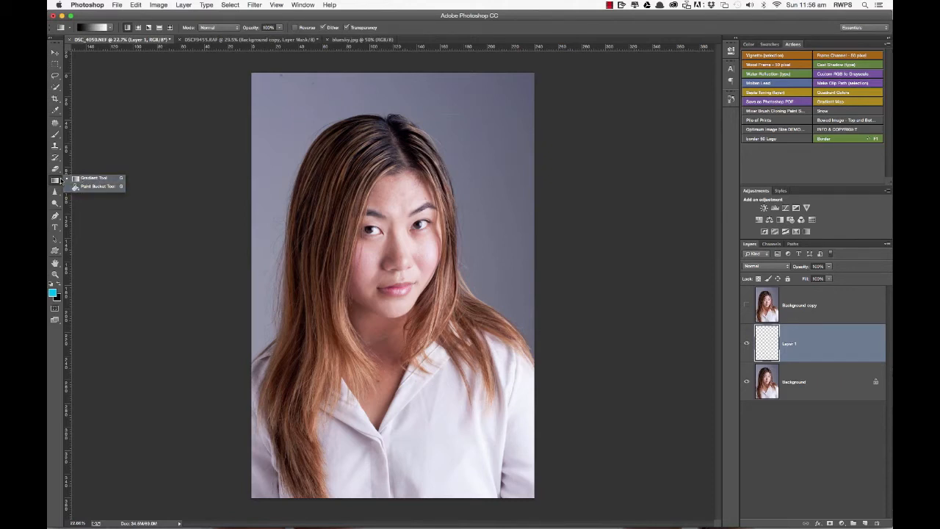
pyautogui.click(58, 180)
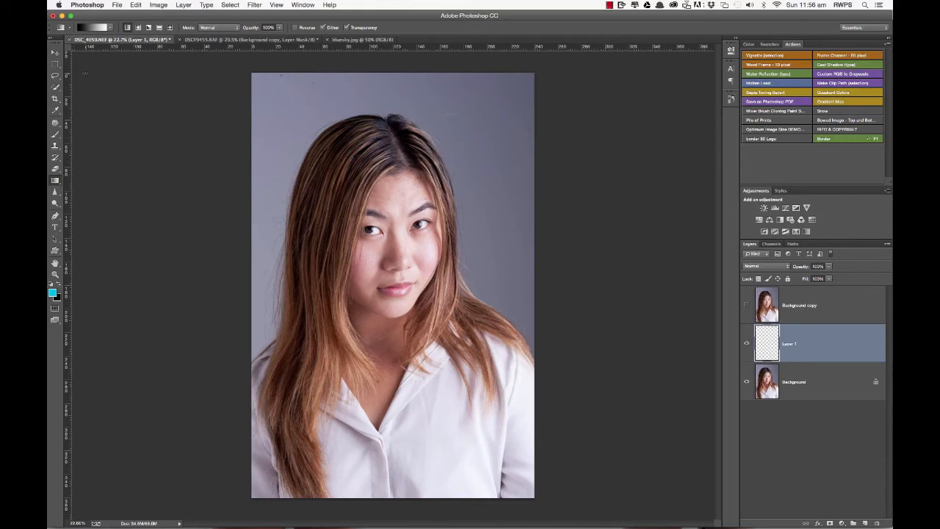
pyautogui.click(100, 27)
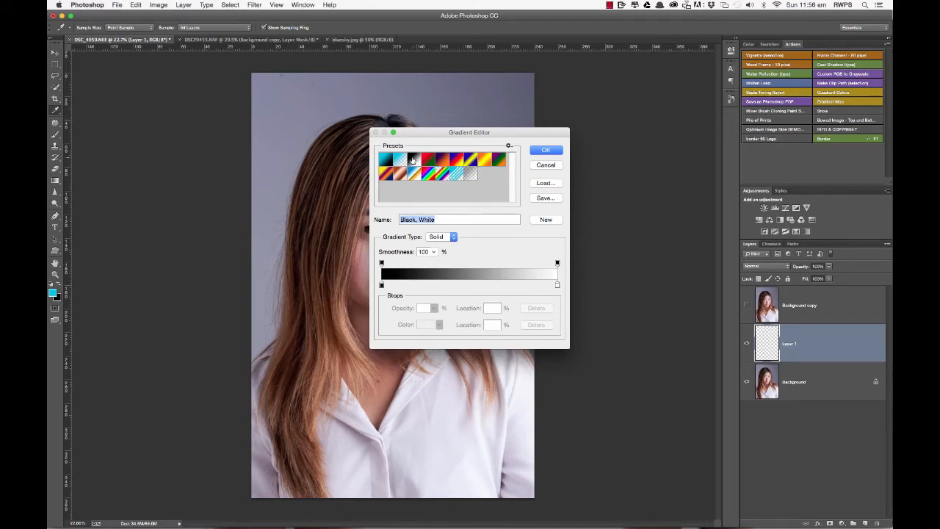
pyautogui.click(545, 150)
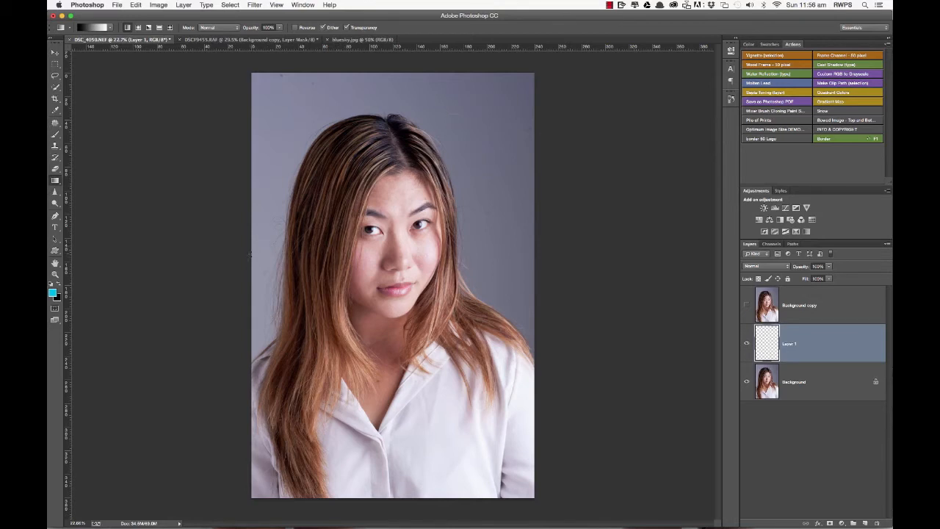
# Try a short horizontal black-to-white gradient on Layer 1 across part of the canvas width, and undo it
pyautogui.moveTo(278, 253); pyautogui.dragTo(372, 254)
pyautogui.moveTo(426, 254); pyautogui.dragTo(425, 254)
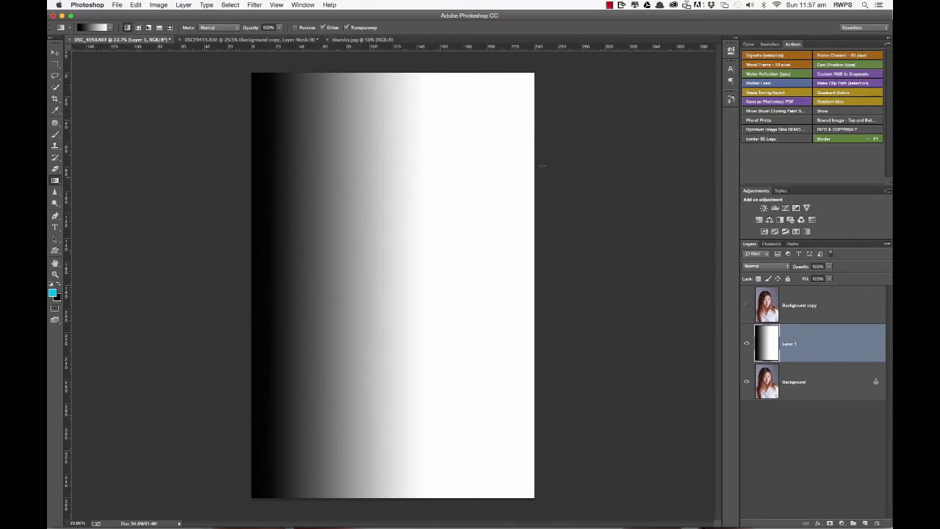
pyautogui.press('super+z')
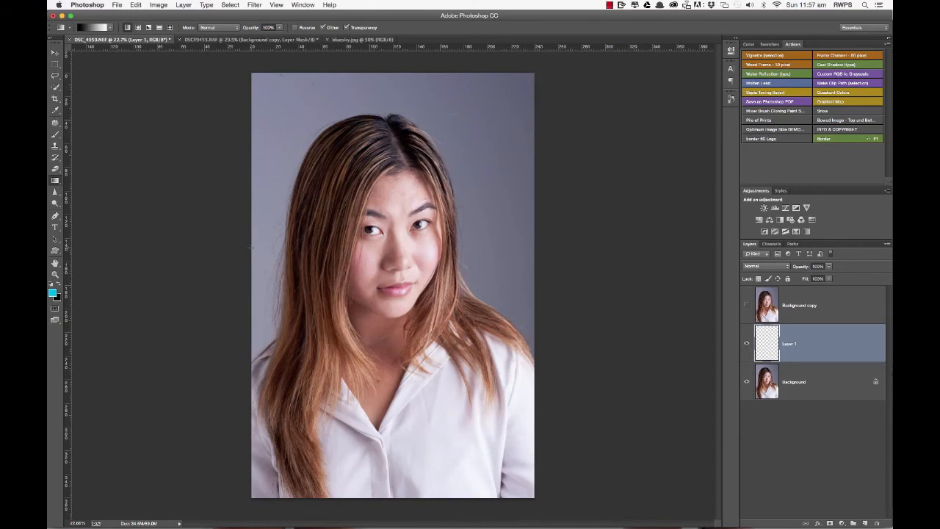
# Fill Layer 1 with a horizontal black-to-white gradient spanning the full canvas width, and show Background copy again
pyautogui.moveTo(250, 247); pyautogui.dragTo(551, 241)
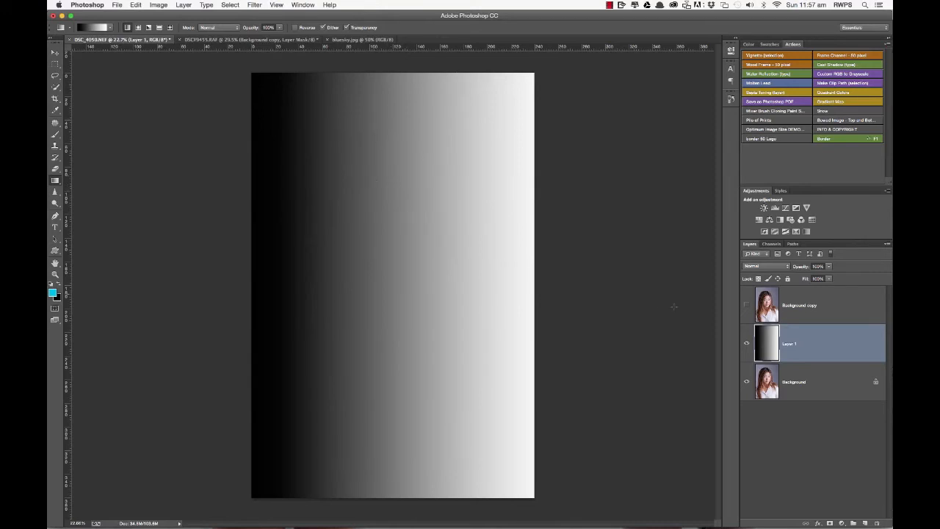
pyautogui.click(746, 305)
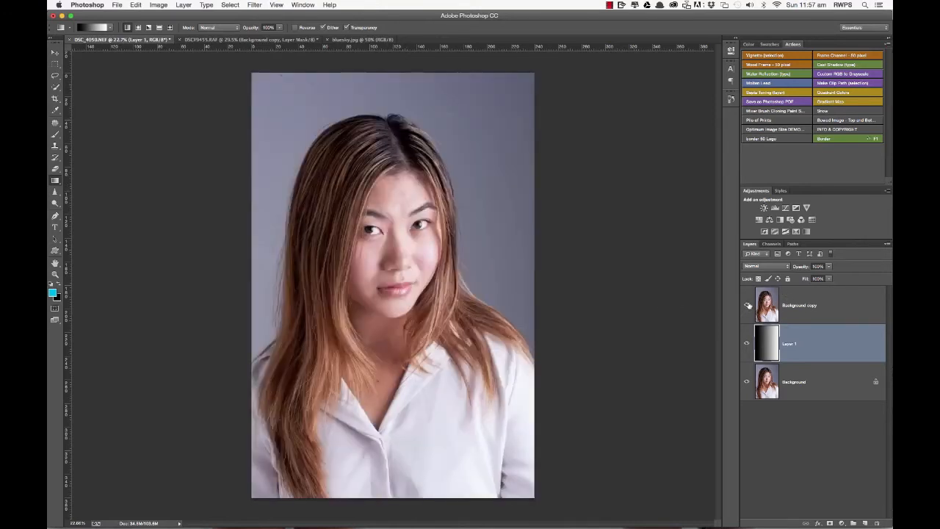
# Select the woman's hair, face and shirt on Background copy using the Quick Selection tool with an enlarged brush
pyautogui.click(848, 310)
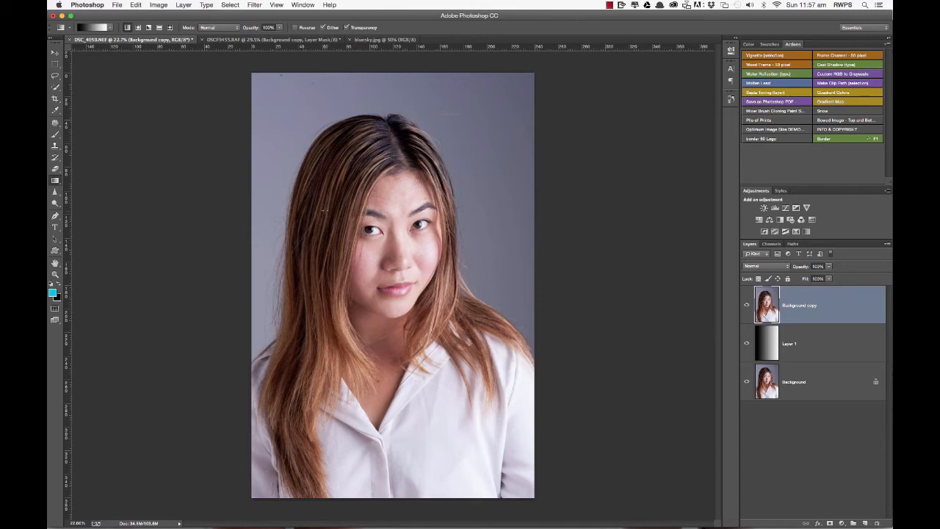
pyautogui.click(55, 88)
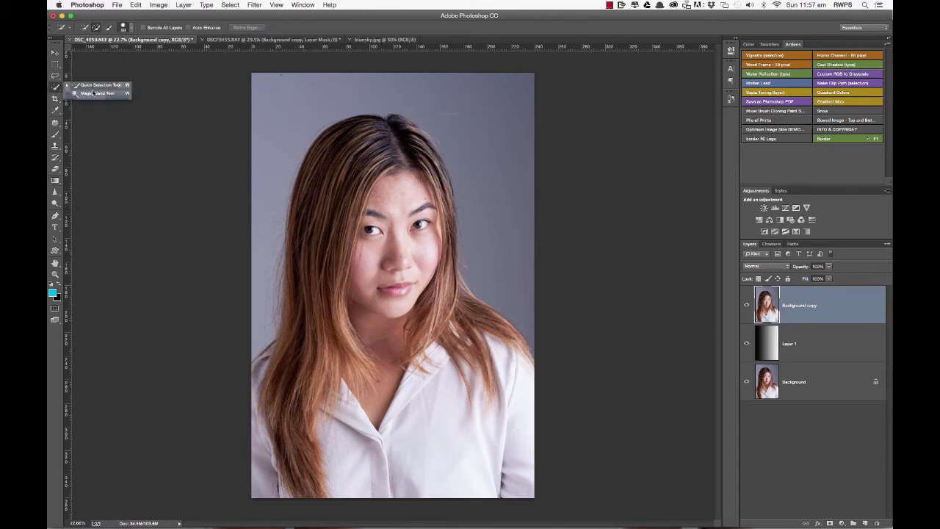
pyautogui.click(96, 86)
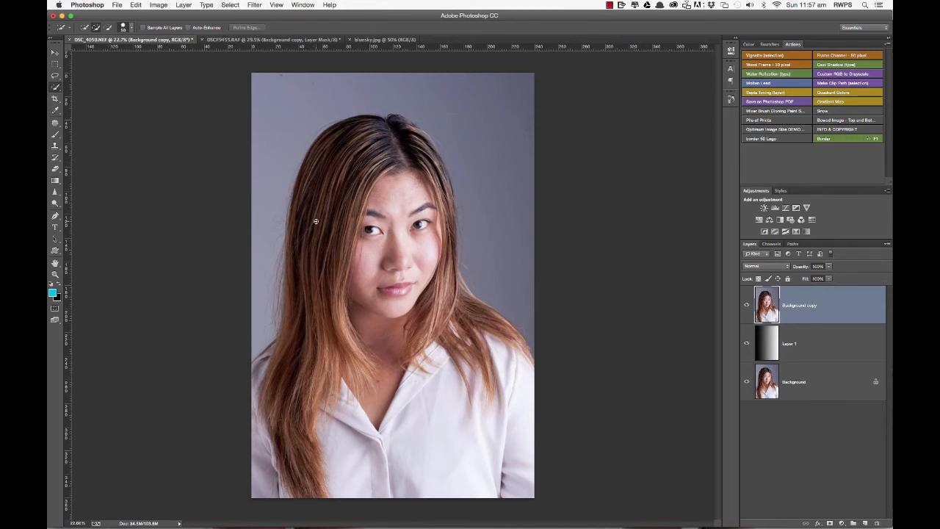
pyautogui.press(']')
pyautogui.press(']')
pyautogui.press(']')
pyautogui.press(']')
pyautogui.press(']')
pyautogui.press(']')
pyautogui.moveTo(327, 192)
pyautogui.mouseDown()
pyautogui.moveTo(350, 132)
pyautogui.moveTo(363, 134)
pyautogui.moveTo(348, 132)
pyautogui.moveTo(325, 193)
pyautogui.moveTo(326, 343)
pyautogui.moveTo(324, 368)
pyautogui.moveTo(293, 396)
pyautogui.moveTo(302, 439)
pyautogui.moveTo(430, 479)
pyautogui.moveTo(454, 333)
pyautogui.mouseUp()
pyautogui.moveTo(403, 179)
pyautogui.mouseDown()
pyautogui.moveTo(386, 133)
pyautogui.moveTo(430, 197)
pyautogui.moveTo(438, 285)
pyautogui.moveTo(466, 302)
pyautogui.moveTo(519, 376)
pyautogui.mouseUp()
pyautogui.press('alt')
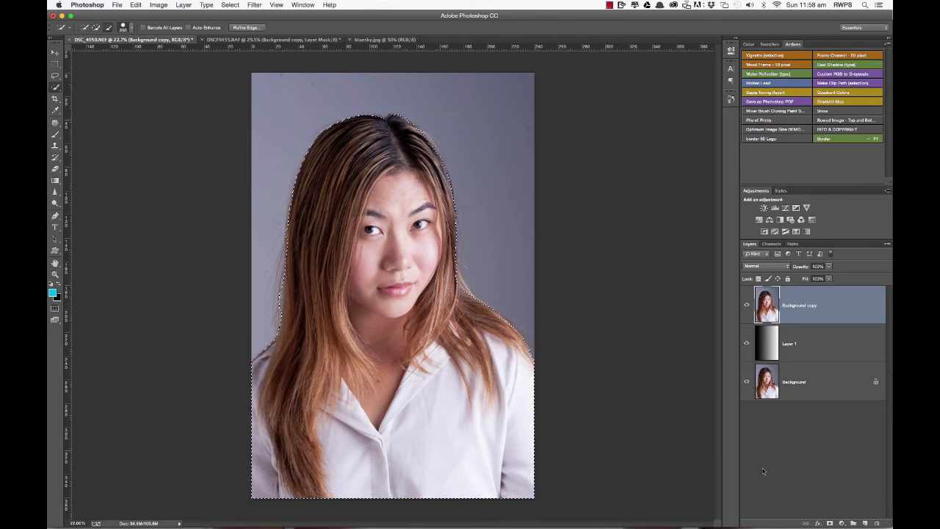
# Try masking Background copy so the selected woman is hidden, and undo the added layer mask and vector mask
pyautogui.keyDown('alt'); pyautogui.click(829, 523); pyautogui.keyUp('alt')
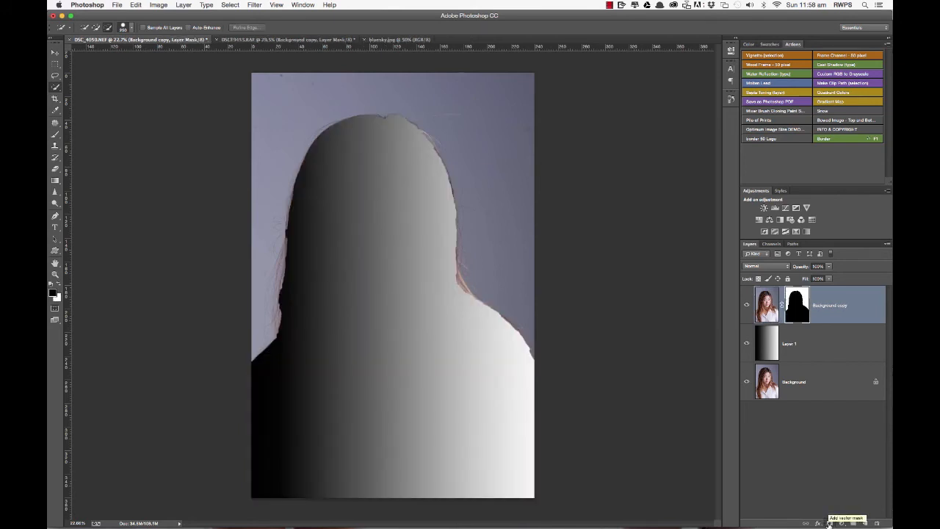
pyautogui.keyDown('alt'); pyautogui.click(830, 522); pyautogui.keyUp('alt')
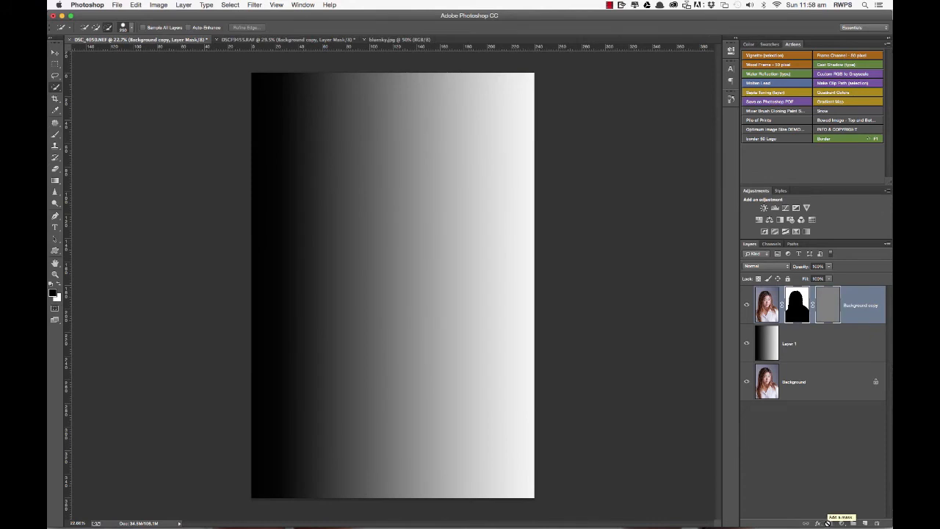
pyautogui.press('super+alt+z')
pyautogui.press('super+alt+z')
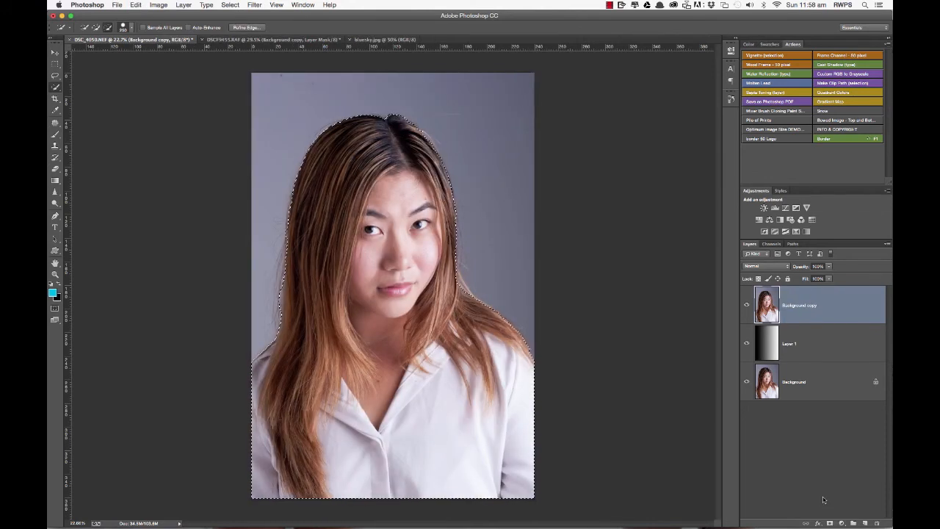
# Invert the selection to cover the grey backdrop, and add a layer mask to Background copy that hides it
pyautogui.click(232, 5)
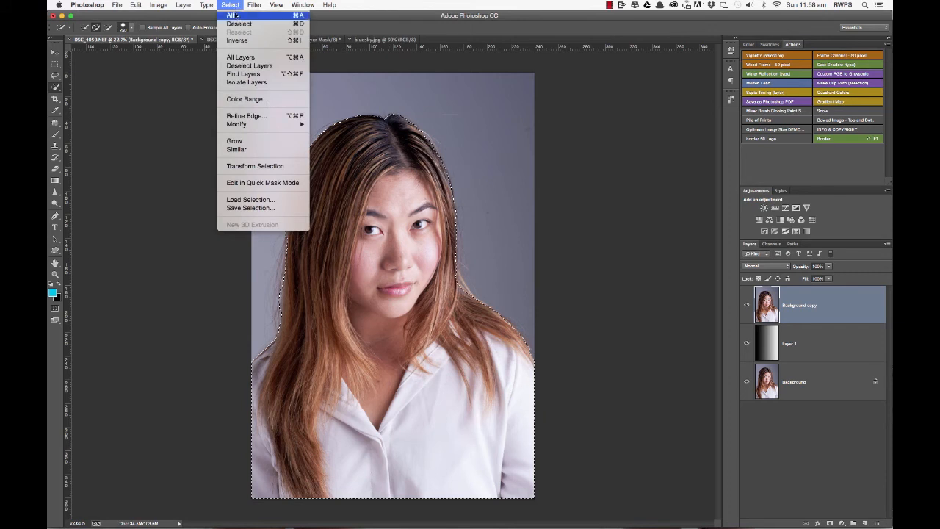
pyautogui.click(237, 41)
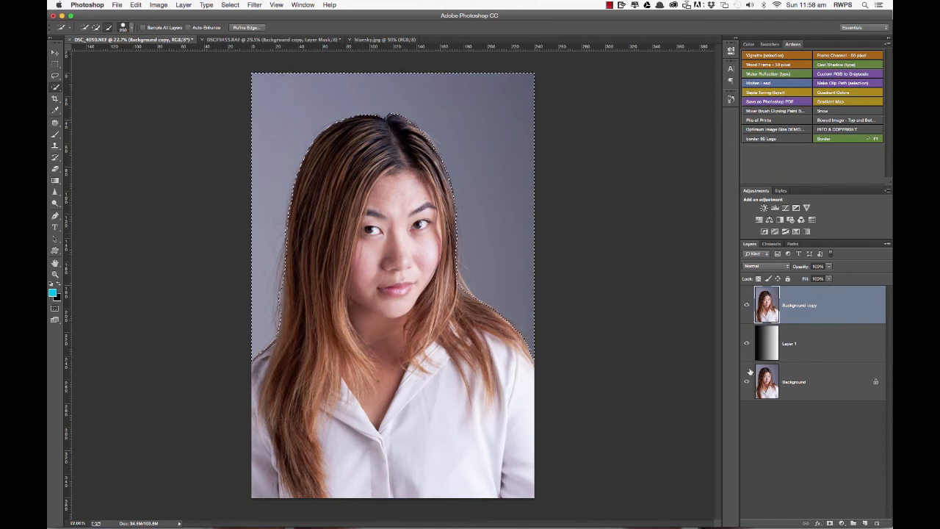
pyautogui.click(830, 522)
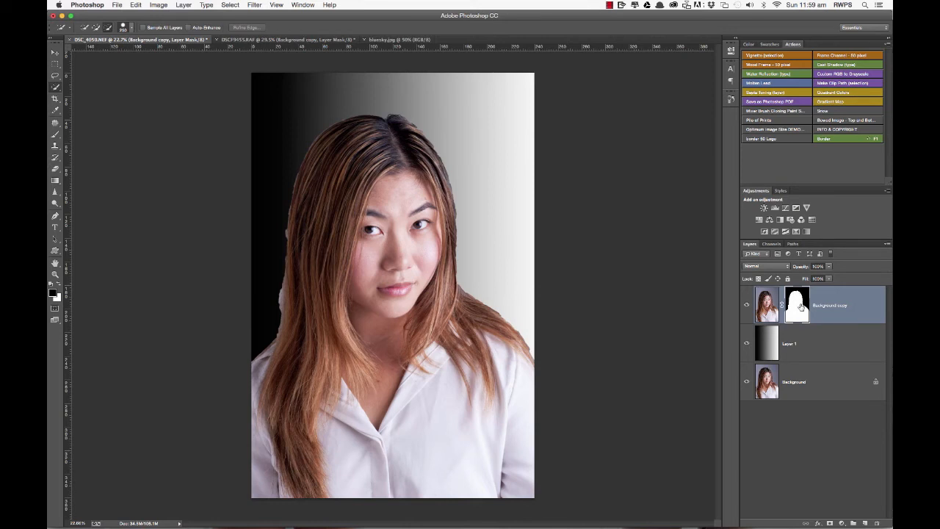
# Start Refine Mask on the Background copy mask with the Overlay view, Smart Radius enabled and a radius of 2.2 px
pyautogui.rightClick(800, 307)
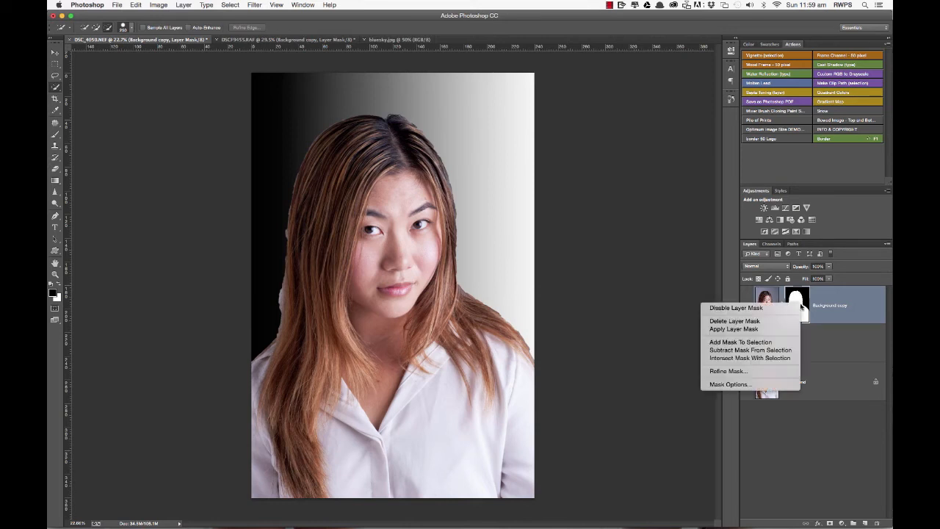
pyautogui.click(746, 372)
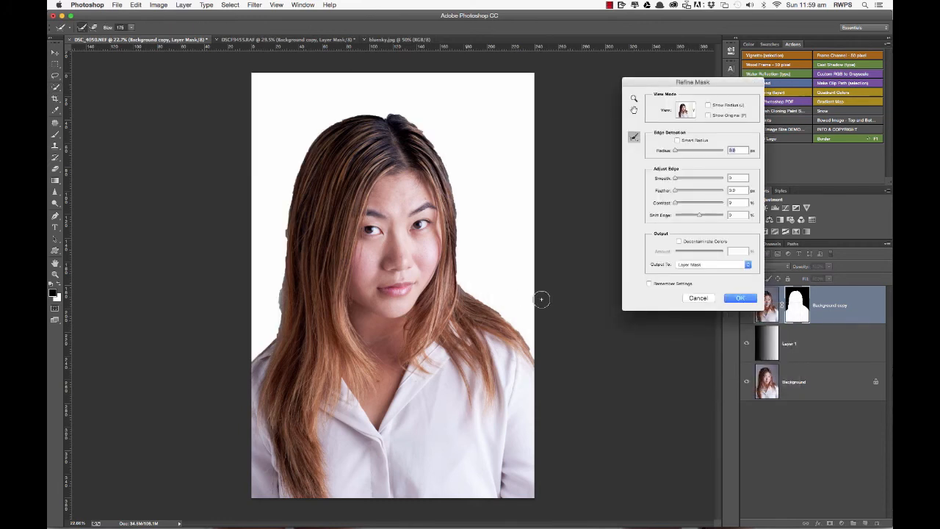
pyautogui.click(696, 111)
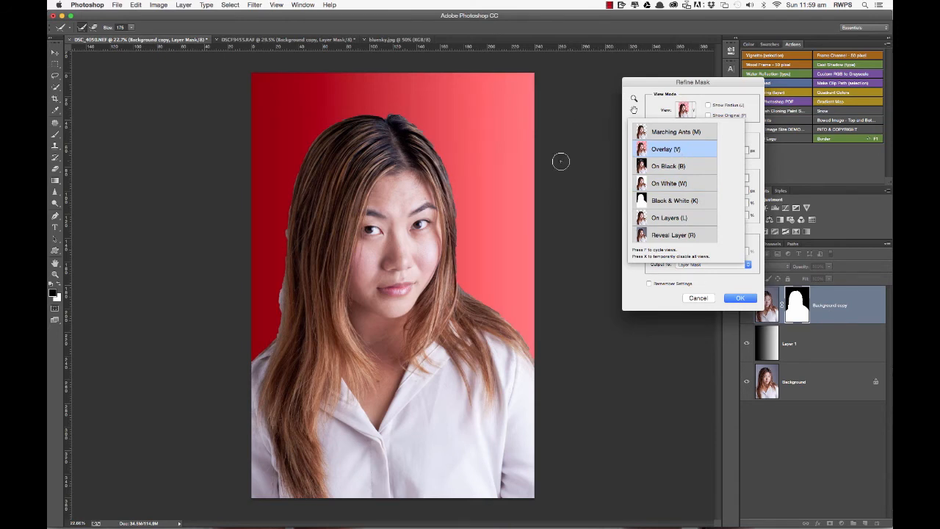
pyautogui.click(697, 113)
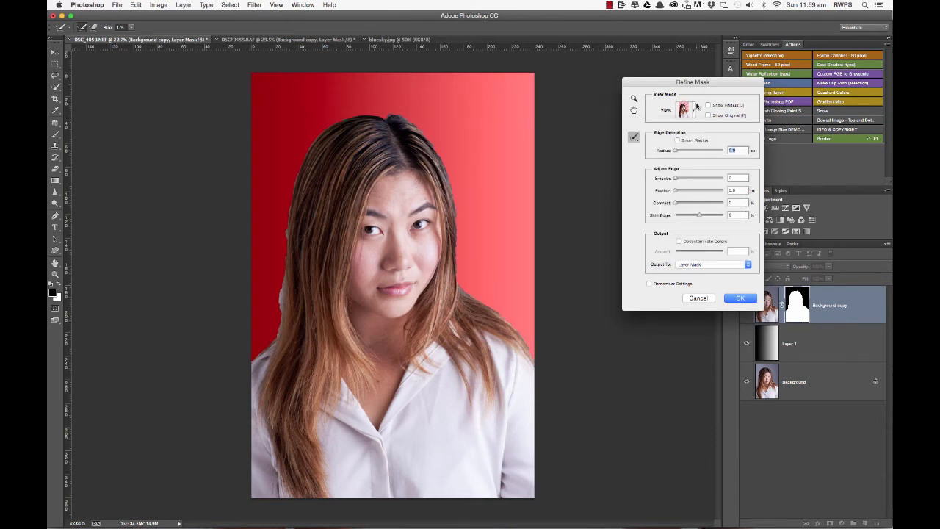
pyautogui.moveTo(678, 152); pyautogui.dragTo(681, 151)
pyautogui.click(677, 140)
# Brush the Refine Radius tool along the hair edge on the photo's left side, from the crown down to the shoulder
pyautogui.moveTo(343, 123)
pyautogui.mouseDown()
pyautogui.moveTo(311, 151)
pyautogui.moveTo(300, 184)
pyautogui.mouseUp()
pyautogui.moveTo(294, 183); pyautogui.dragTo(288, 250)
pyautogui.moveTo(289, 256); pyautogui.dragTo(285, 334)
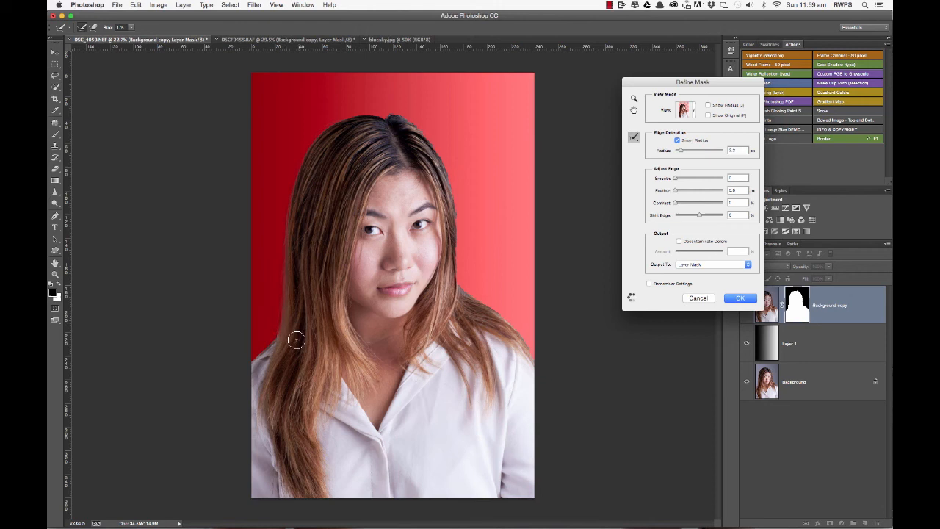
pyautogui.click(260, 357)
pyautogui.moveTo(279, 352)
pyautogui.mouseDown()
pyautogui.moveTo(284, 342)
pyautogui.moveTo(263, 360)
pyautogui.mouseUp()
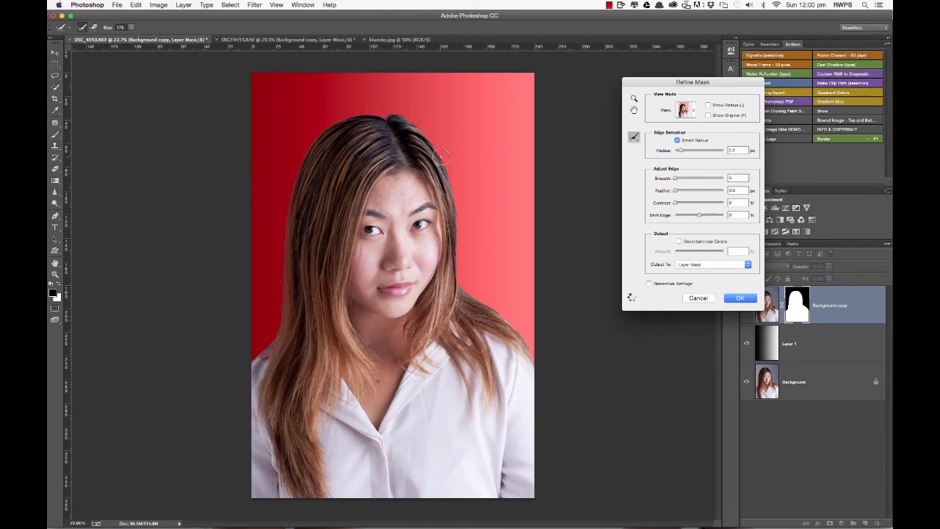
# Readjust the radius, refine the hair edge along the photo's right side and over the crown, and apply the refined mask
pyautogui.moveTo(440, 178); pyautogui.dragTo(447, 198)
pyautogui.moveTo(681, 150); pyautogui.dragTo(677, 152)
pyautogui.moveTo(679, 152); pyautogui.dragTo(681, 151)
pyautogui.moveTo(441, 158); pyautogui.dragTo(409, 124)
pyautogui.moveTo(474, 292); pyautogui.dragTo(506, 325)
pyautogui.moveTo(460, 212); pyautogui.dragTo(457, 242)
pyautogui.moveTo(444, 133); pyautogui.dragTo(382, 114)
pyautogui.click(741, 299)
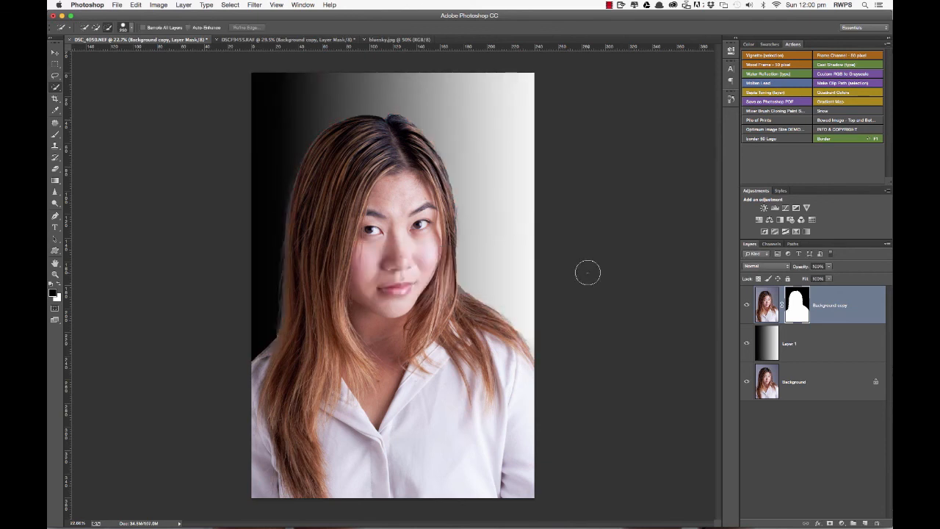
pyautogui.scroll(2, 260, 321)
pyautogui.scroll(4, 261, 321)
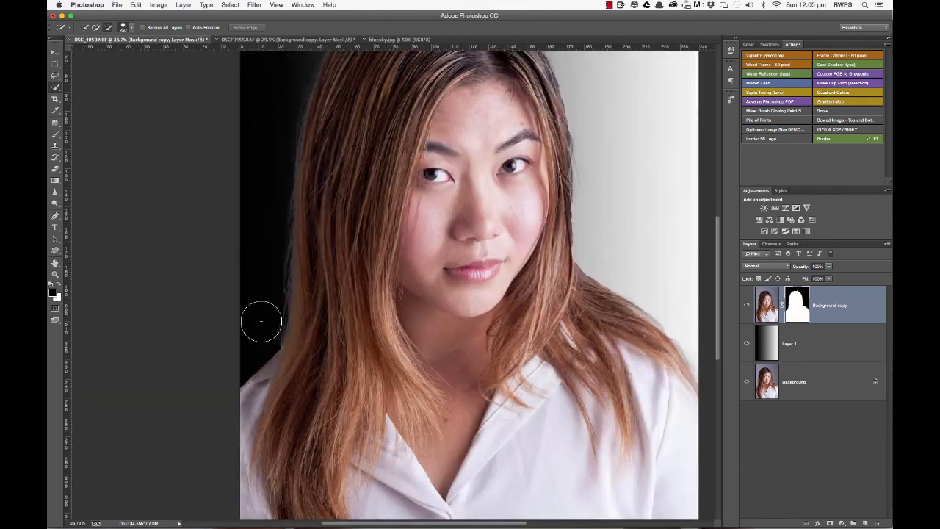
pyautogui.scroll(-2, 261, 321)
pyautogui.scroll(-4, 260, 321)
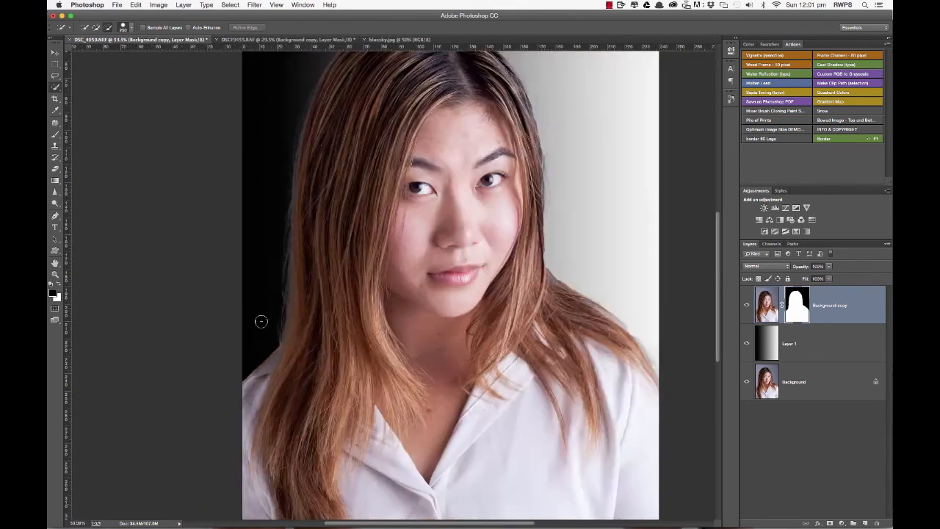
pyautogui.scroll(2, 261, 321)
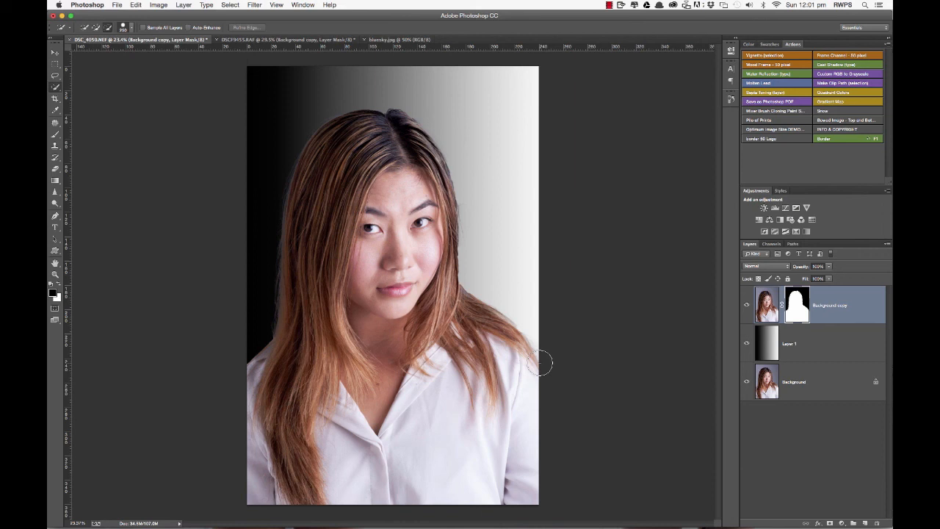
# Apply a Gaussian Blur to the black-to-white gradient on Layer 1, trying stronger and weaker radius values before settling on one
pyautogui.click(830, 350)
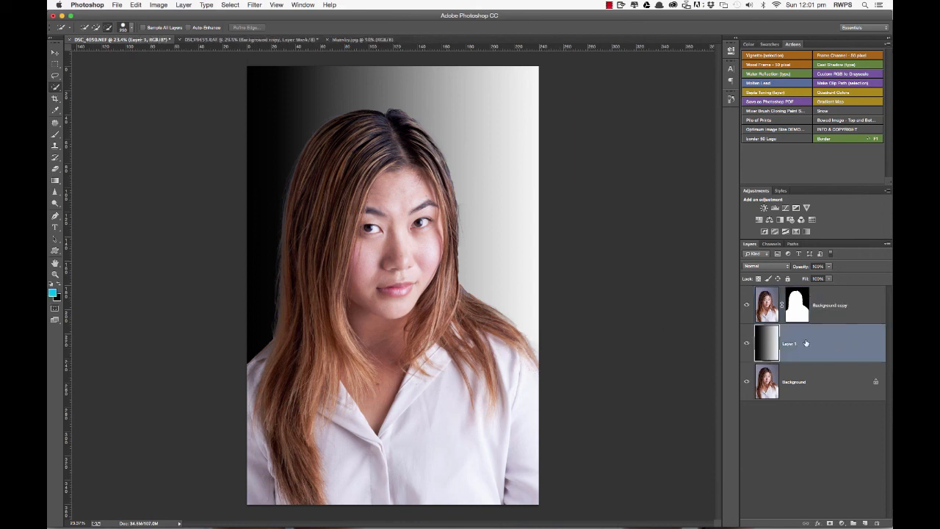
pyautogui.click(254, 4)
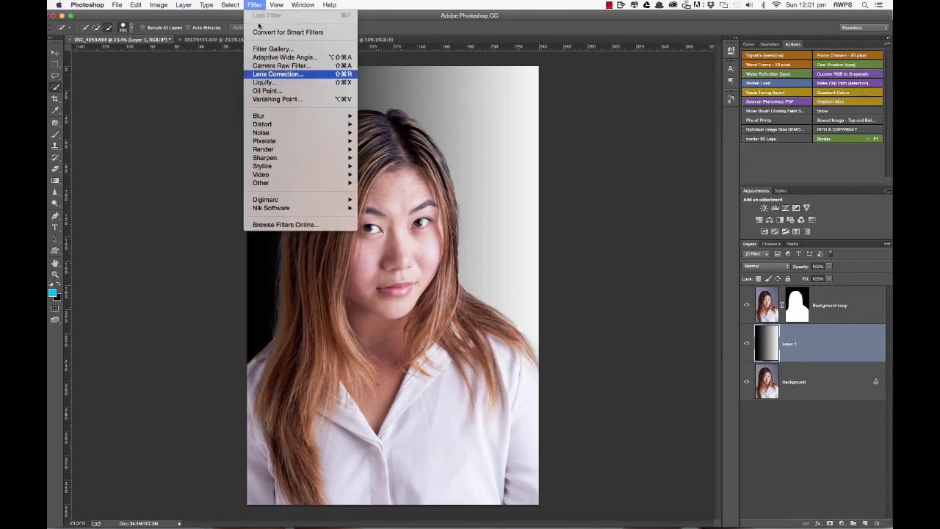
pyautogui.moveTo(303, 116)
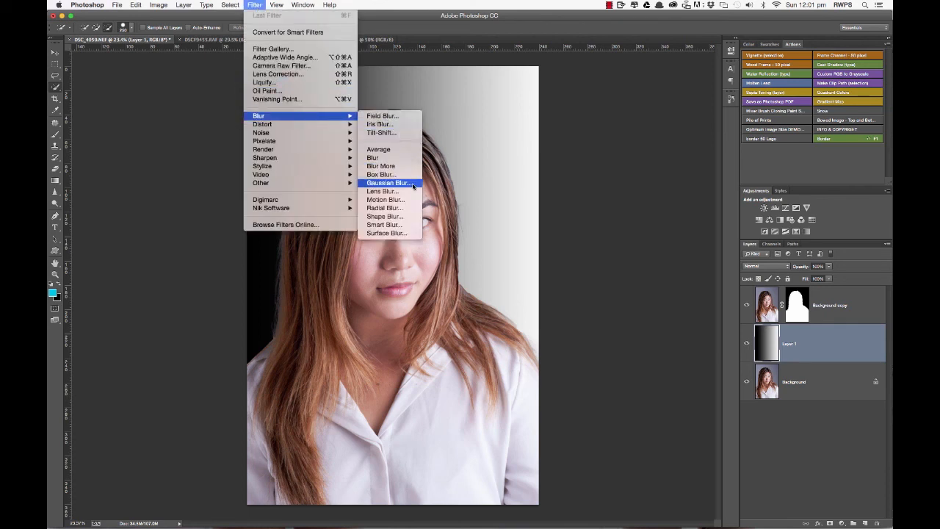
pyautogui.click(396, 184)
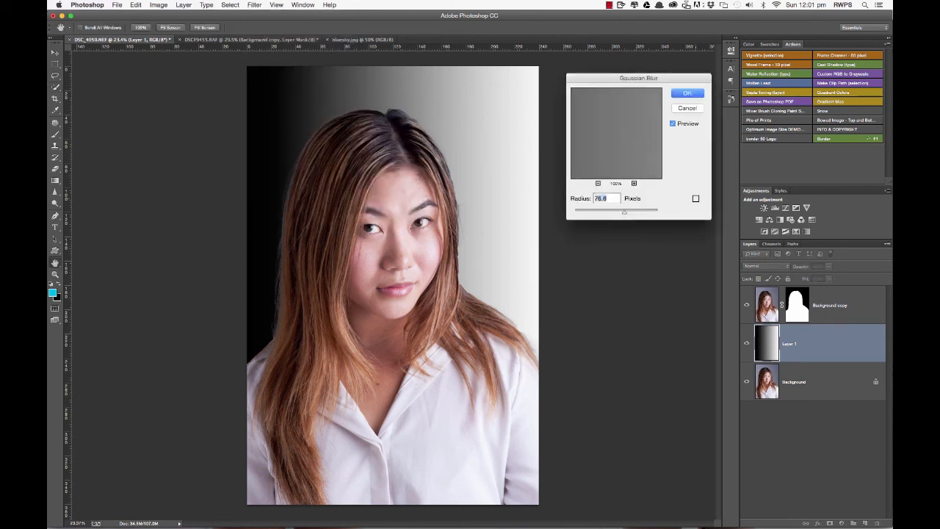
pyautogui.click(605, 213)
pyautogui.moveTo(603, 214); pyautogui.dragTo(671, 218)
pyautogui.click(572, 212)
pyautogui.moveTo(592, 217); pyautogui.dragTo(620, 213)
pyautogui.click(687, 94)
pyautogui.press('w')
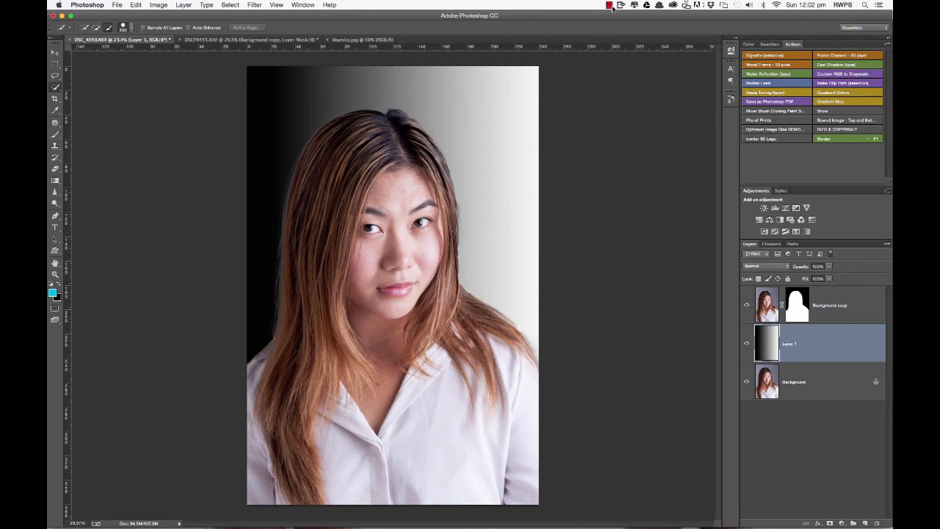
pyautogui.click(611, 7)
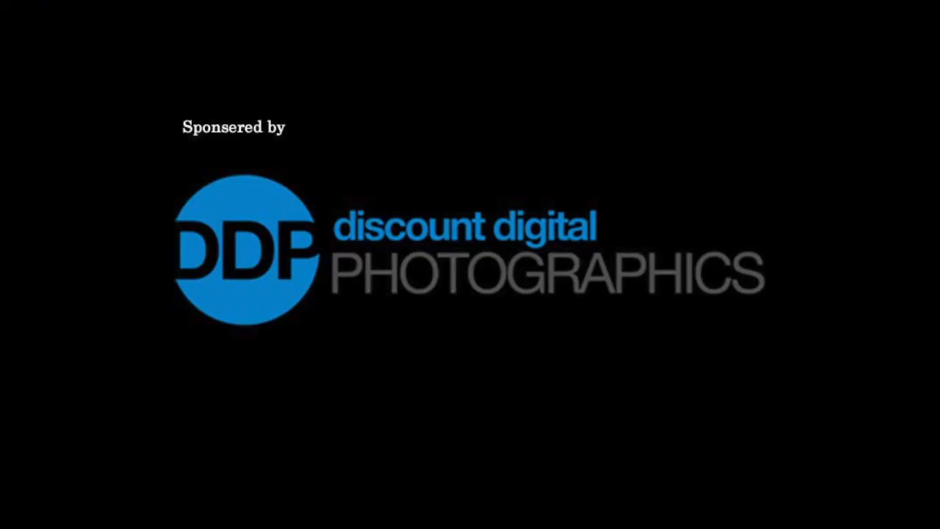